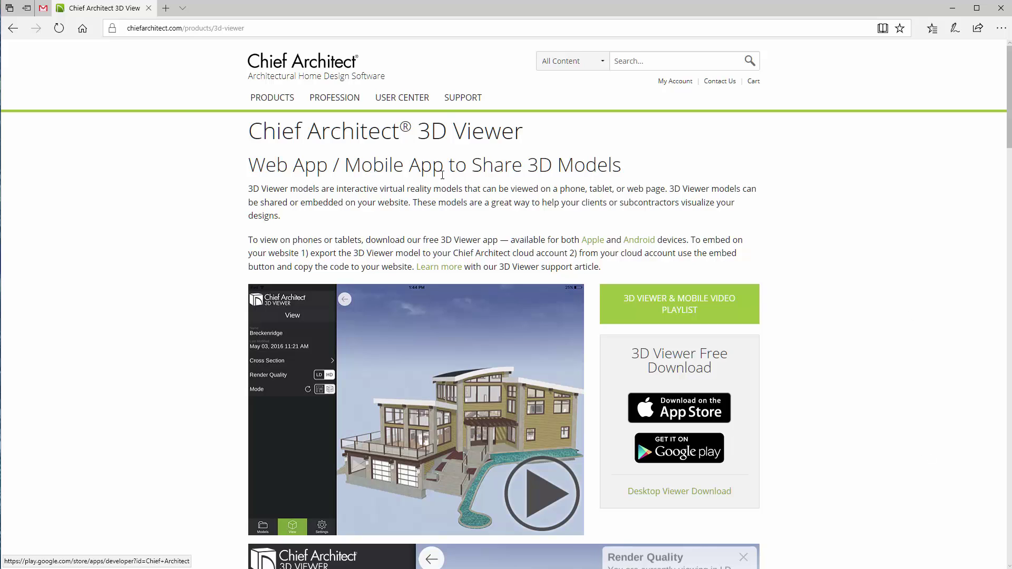
Scroll the 3D Viewer page and orbit the embedded kitchen model to a whole-kitchen overview
mouse_move(272, 99)
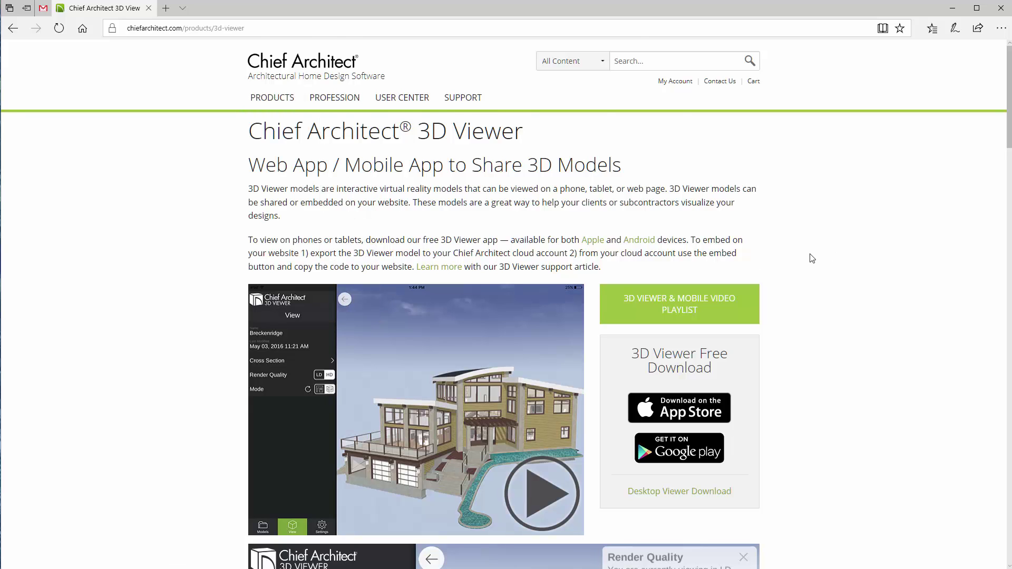
scroll(812, 257, down, 3)
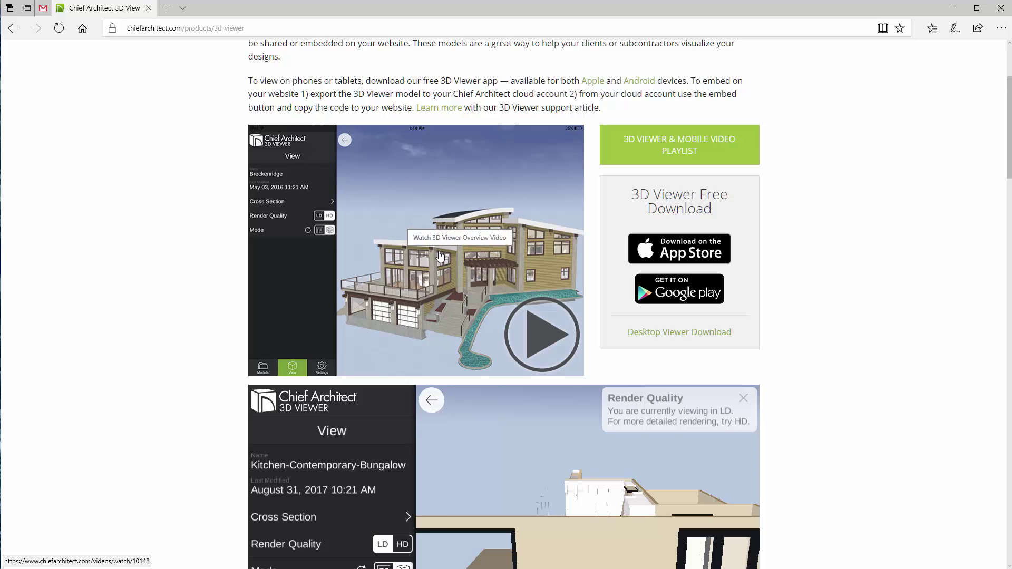
scroll(404, 280, down, 3)
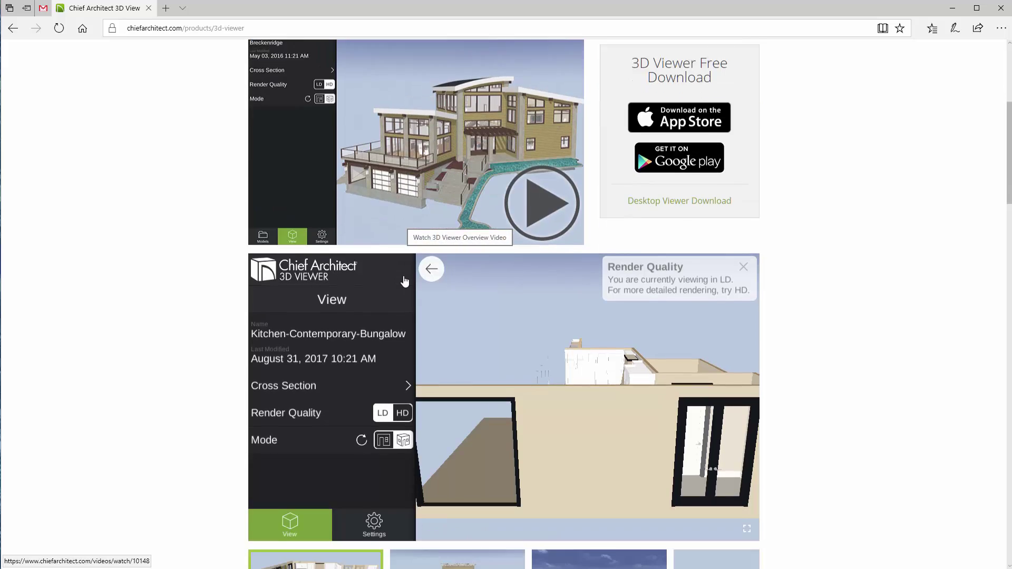
drag(498, 329, 547, 362)
scroll(547, 362, up, 5)
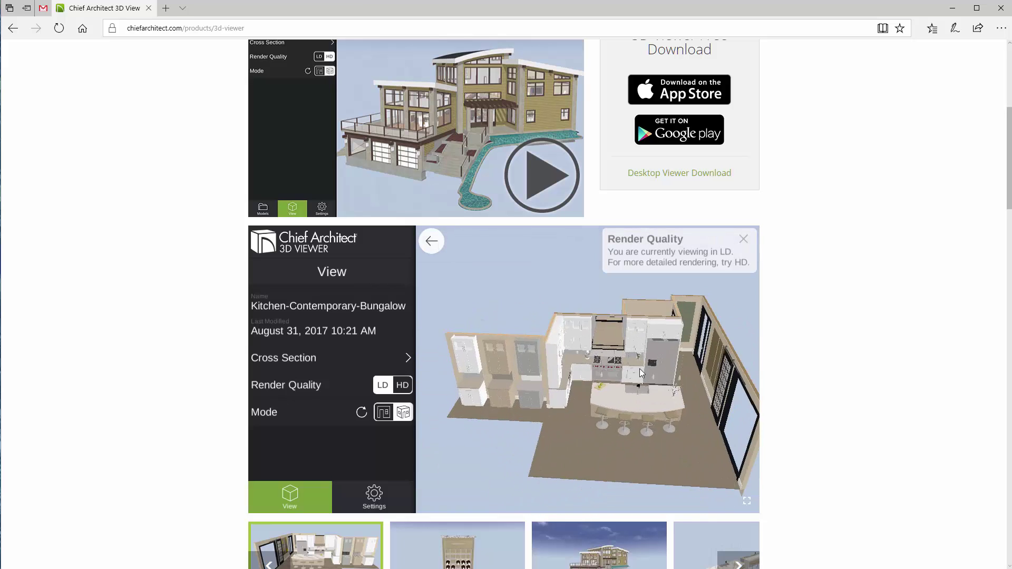
scroll(608, 349, down, 2)
Rotate and zoom the kitchen model to face the range and island up close
drag(608, 349, 582, 367)
scroll(580, 363, down, 3)
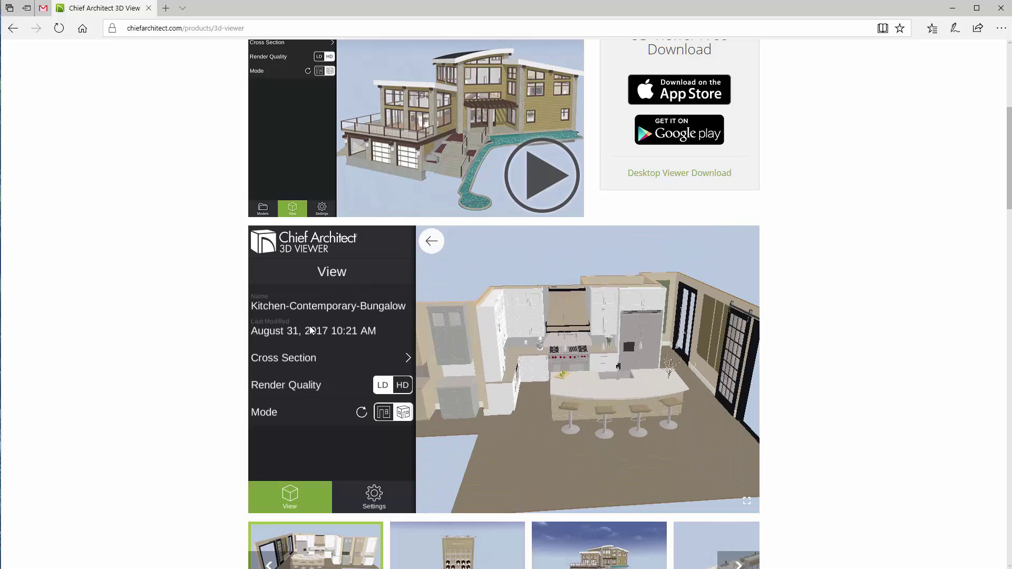
scroll(499, 412, up, 5)
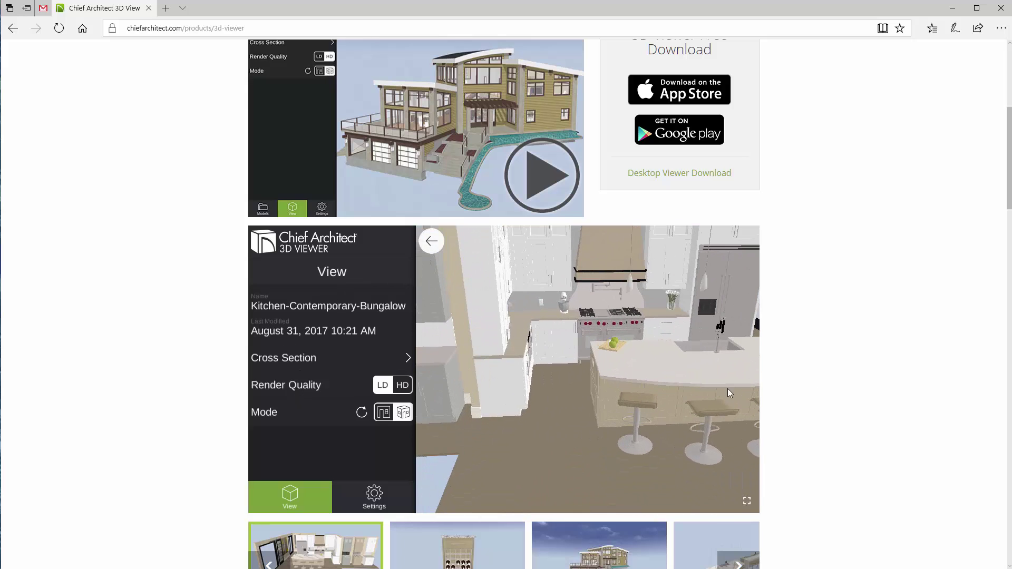
scroll(855, 316, up, 6)
scroll(689, 273, down, 2)
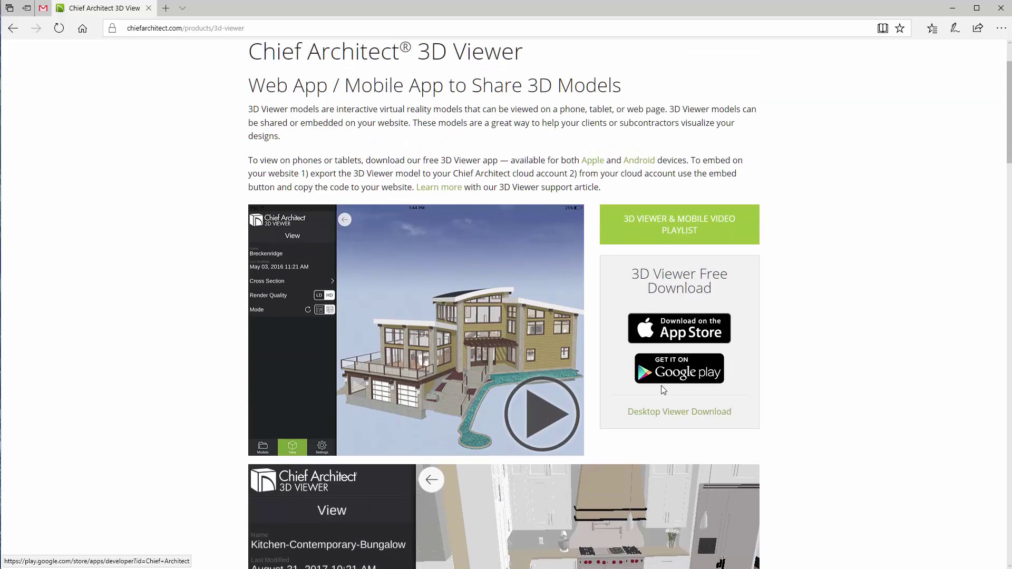
Open the Desktop Viewer request page, minimize Edge, and move the Viewer X9 desktop shortcut
click(678, 412)
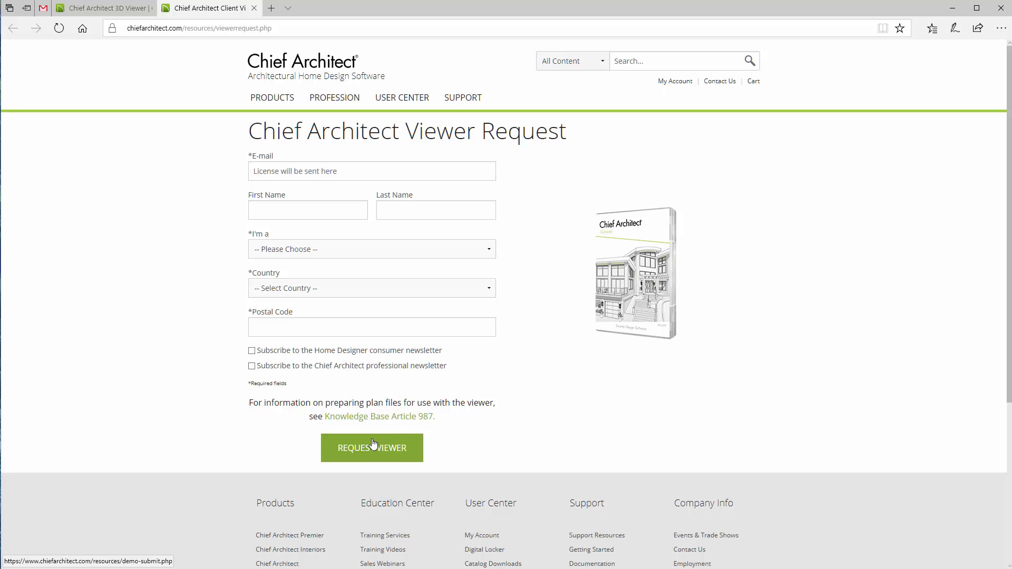
click(952, 8)
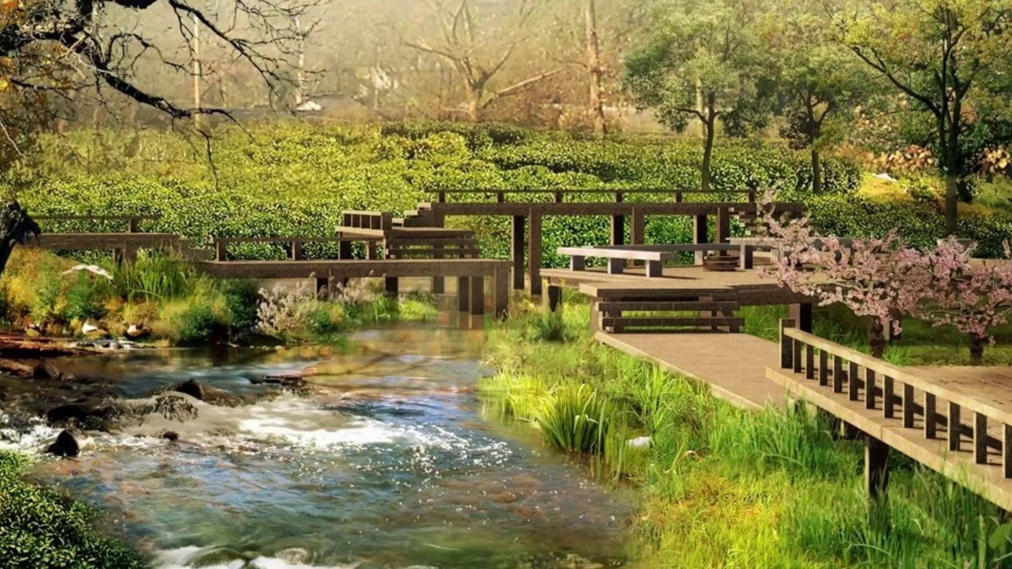
drag(261, 167, 58, 74)
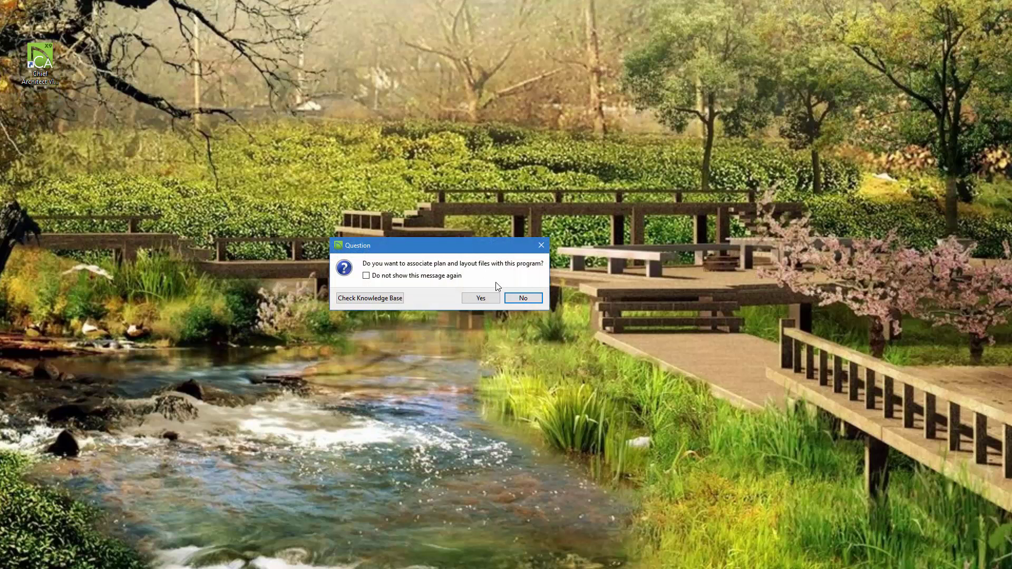
Decline the plan-file association and open the X9 House 2 plan from the Desktop
click(525, 298)
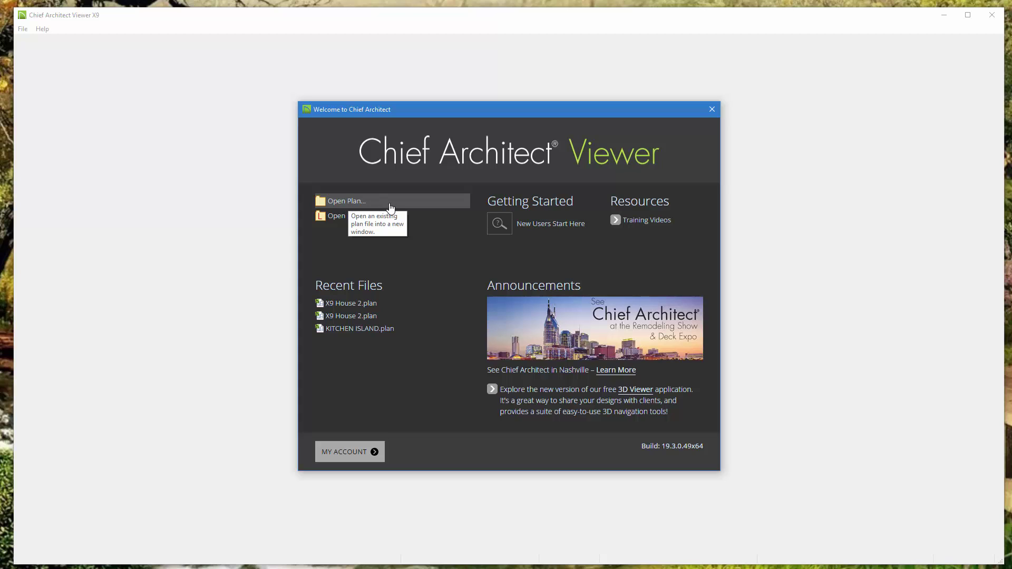
click(340, 204)
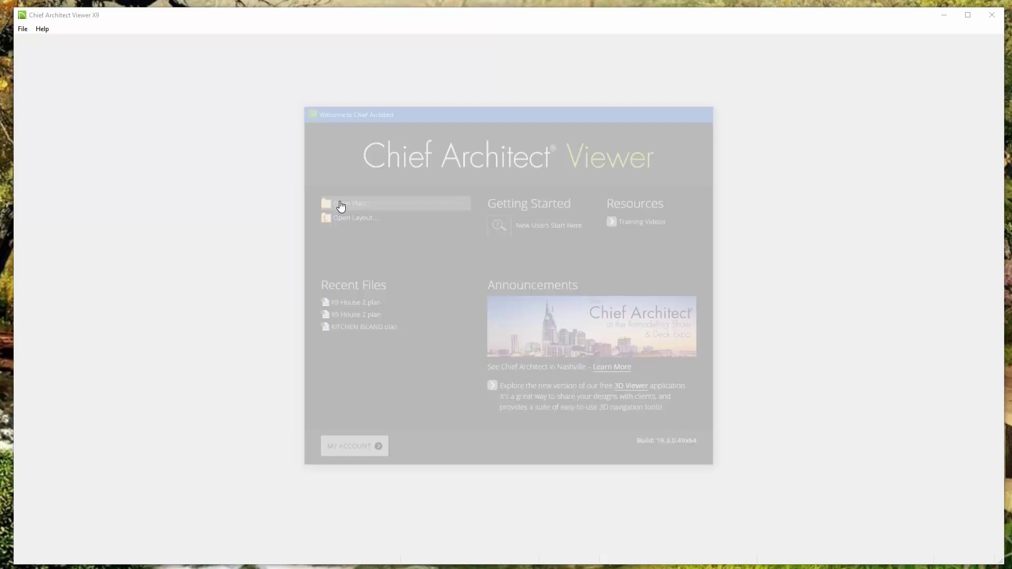
scroll(338, 190, down, 1)
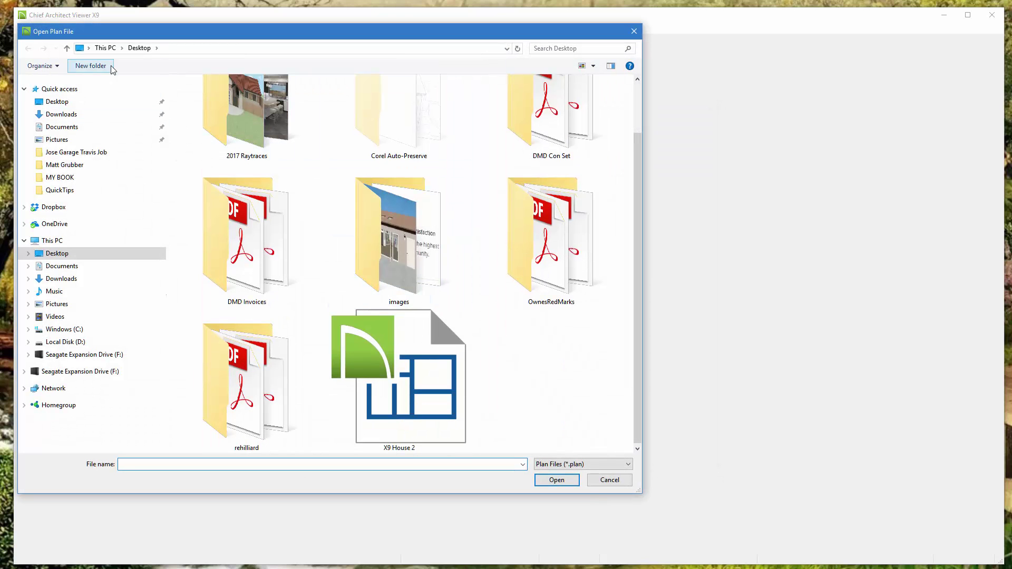
click(415, 373)
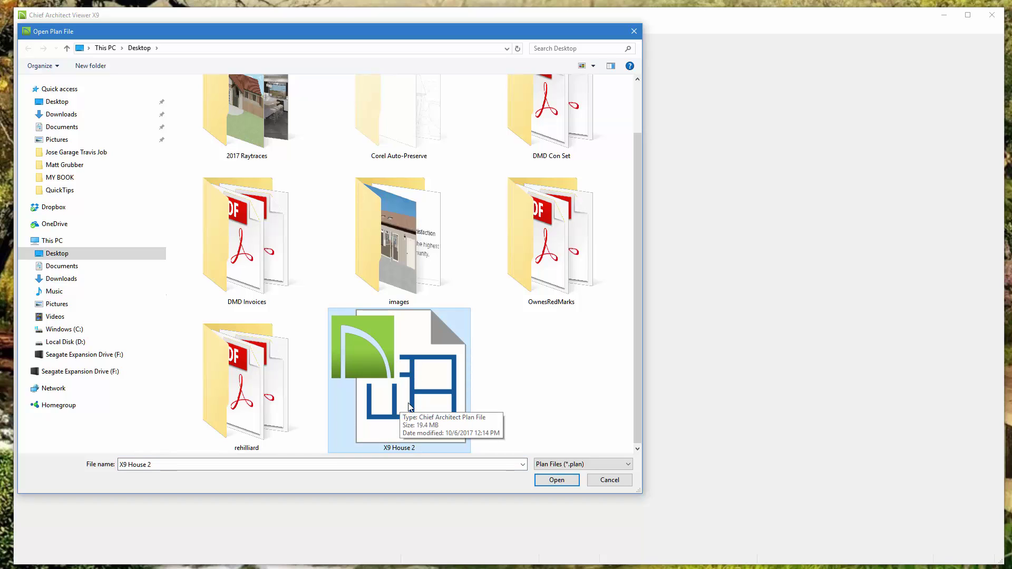
click(551, 480)
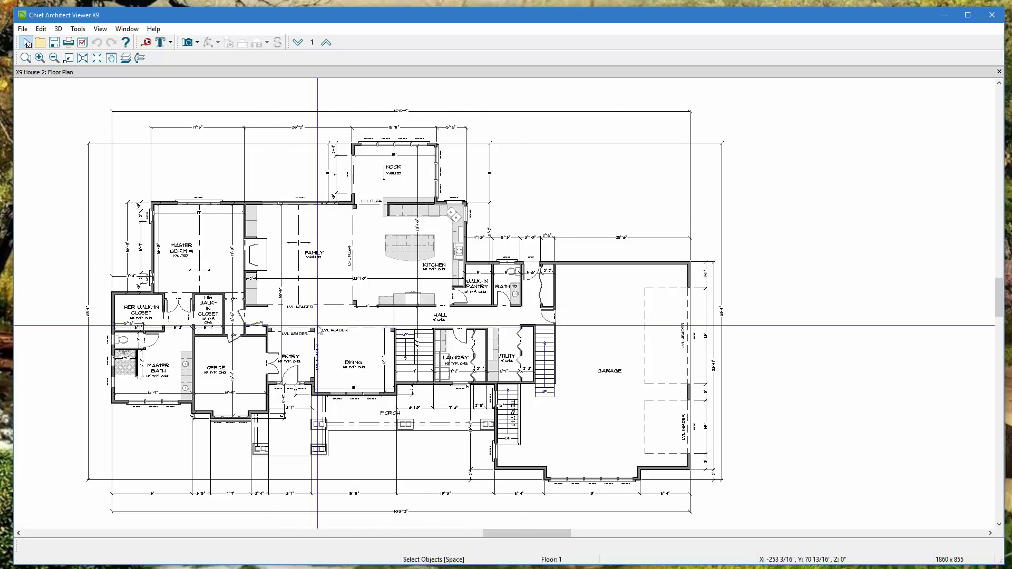
scroll(392, 326, down, 2)
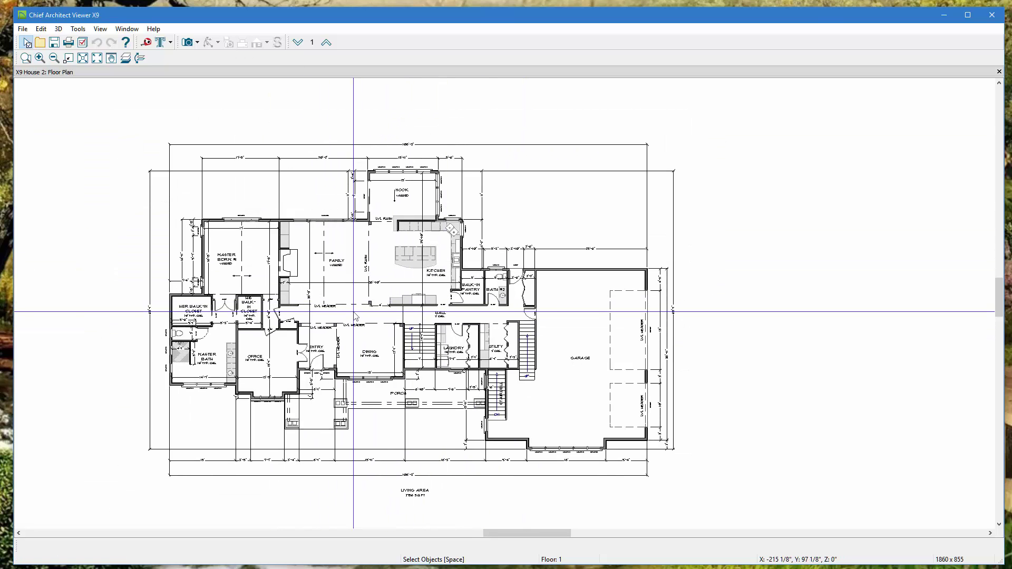
scroll(355, 310, up, 1)
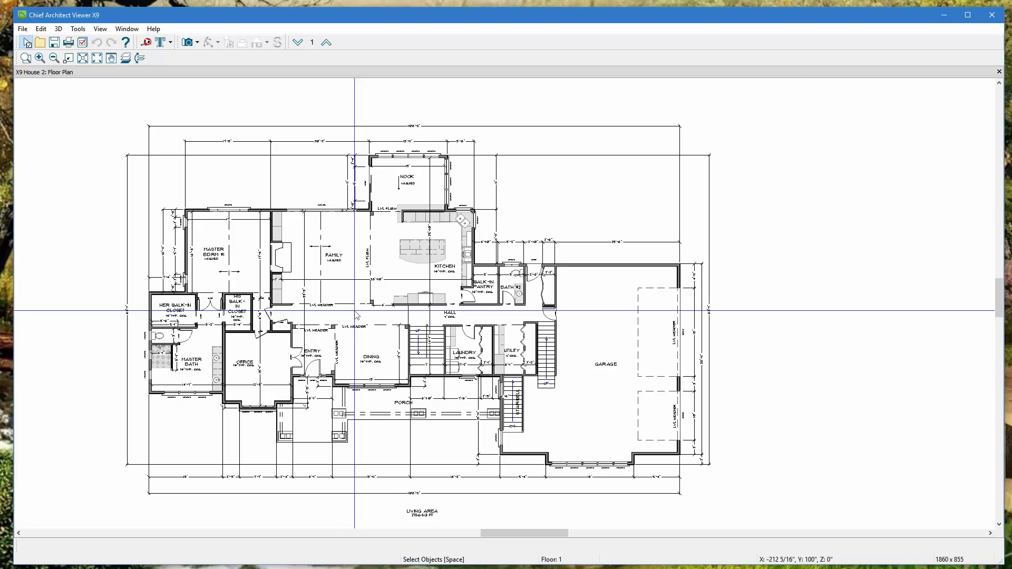
scroll(355, 311, up, 3)
scroll(354, 311, down, 4)
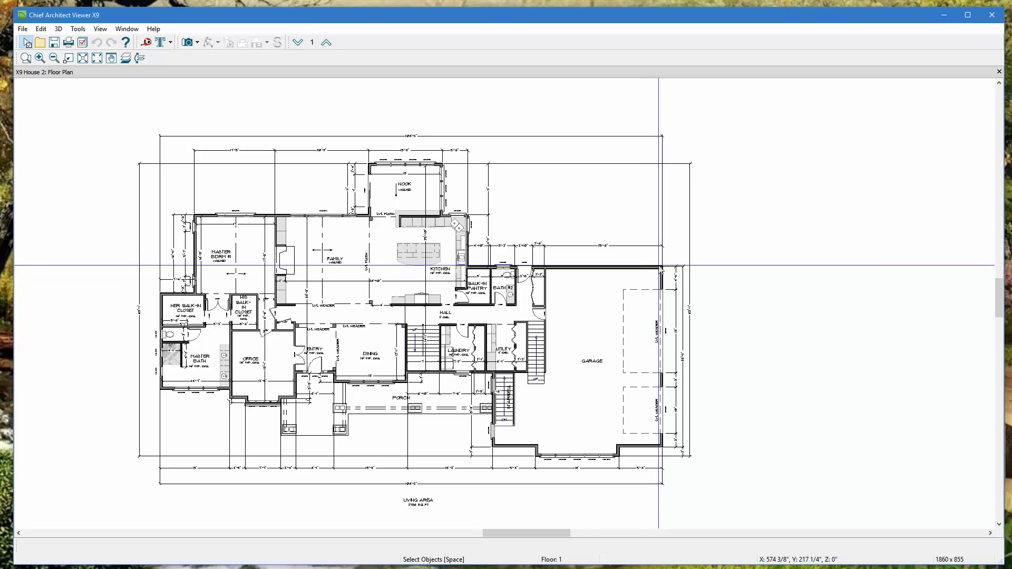
scroll(664, 270, up, 8)
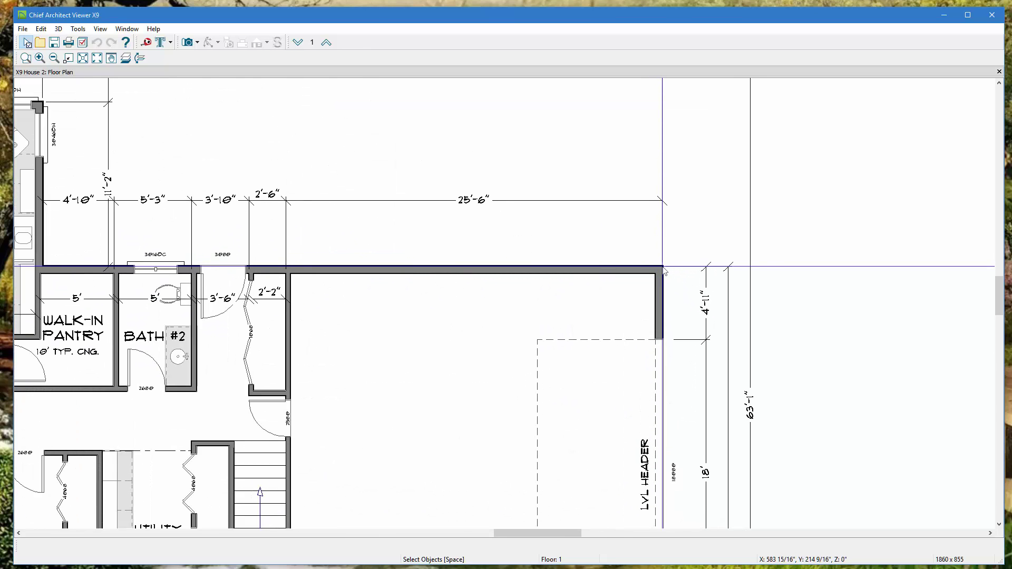
scroll(664, 269, down, 8)
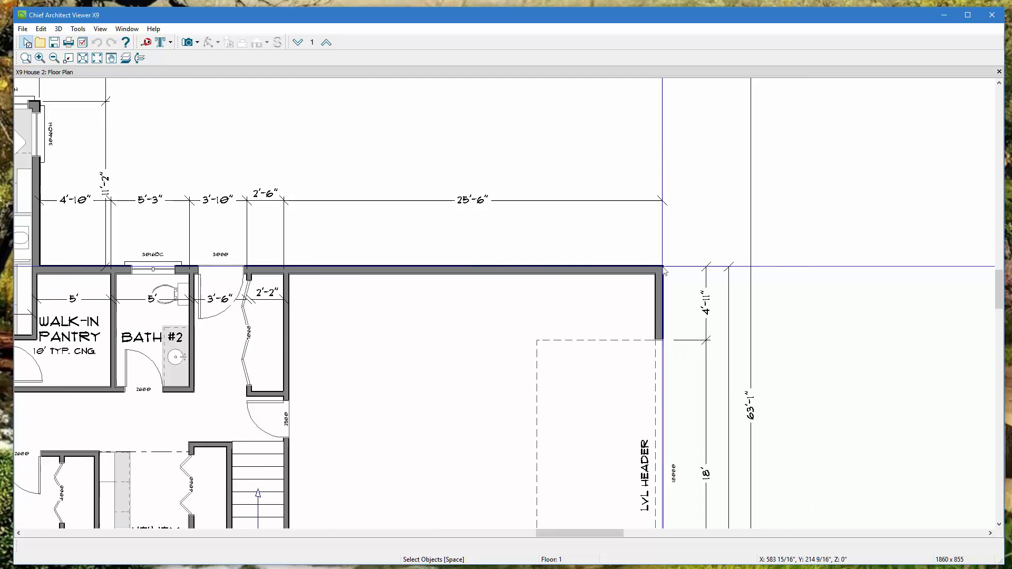
scroll(664, 270, down, 5)
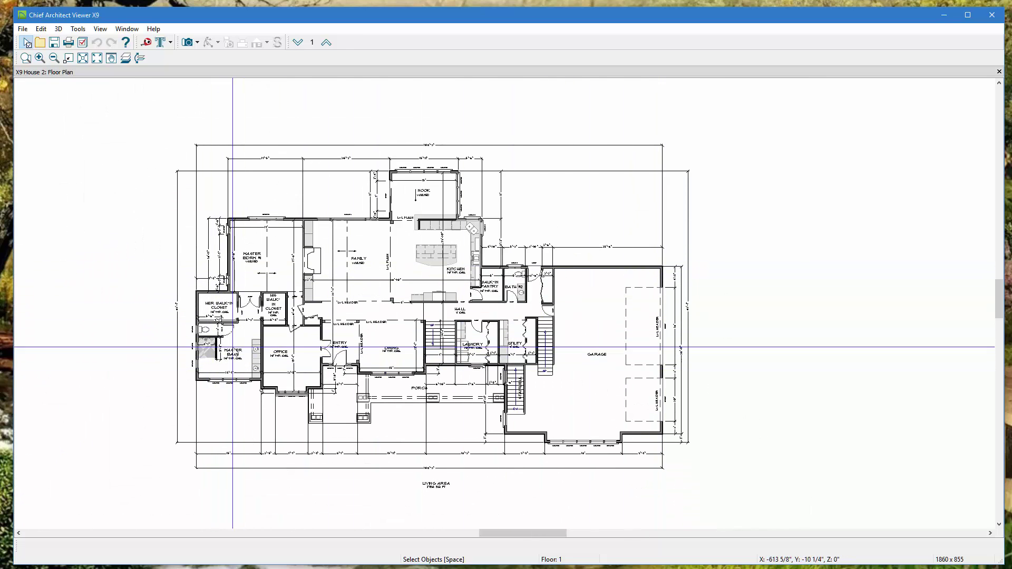
scroll(243, 363, up, 10)
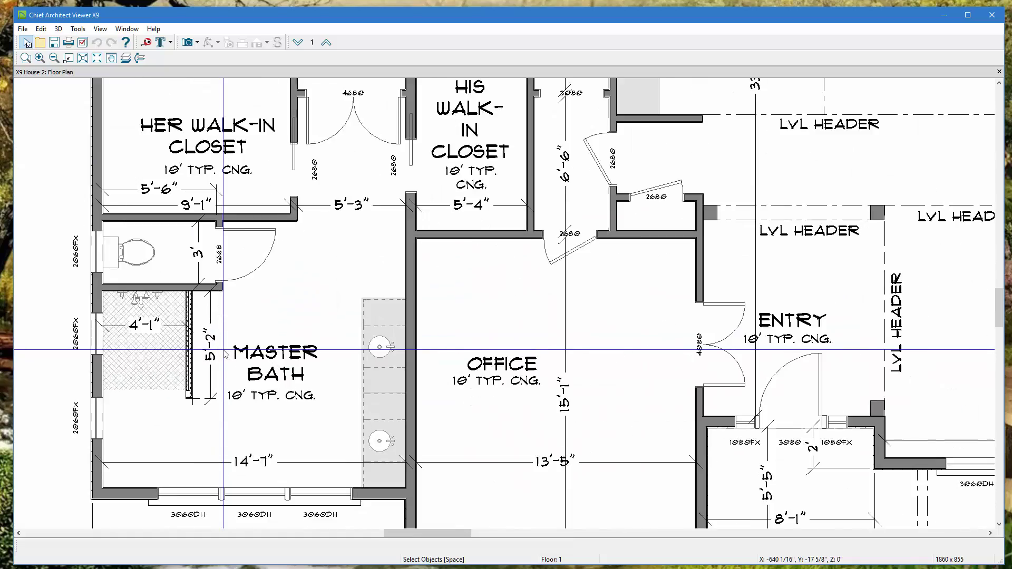
scroll(226, 354, up, 2)
scroll(226, 340, down, 6)
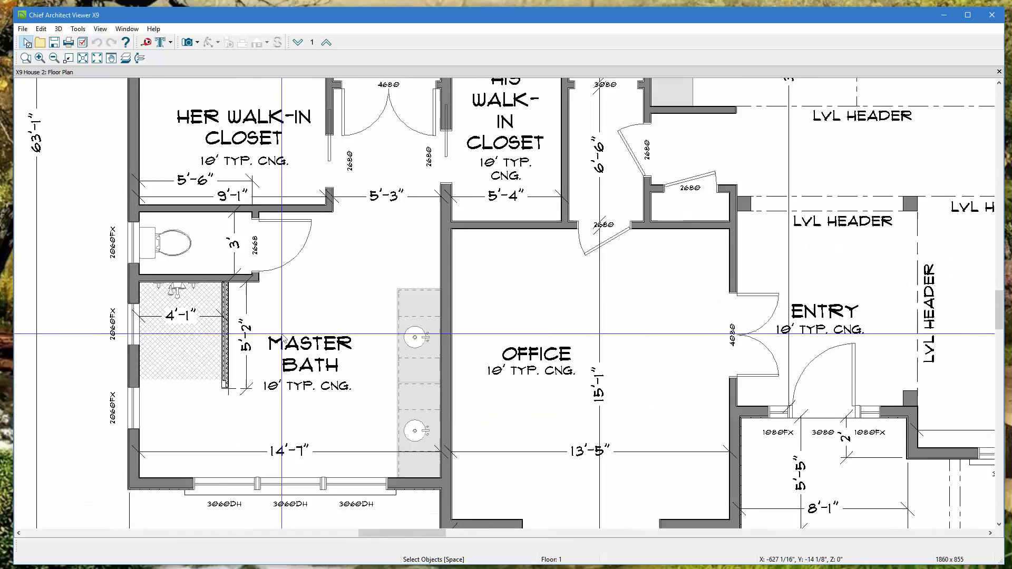
scroll(282, 334, down, 8)
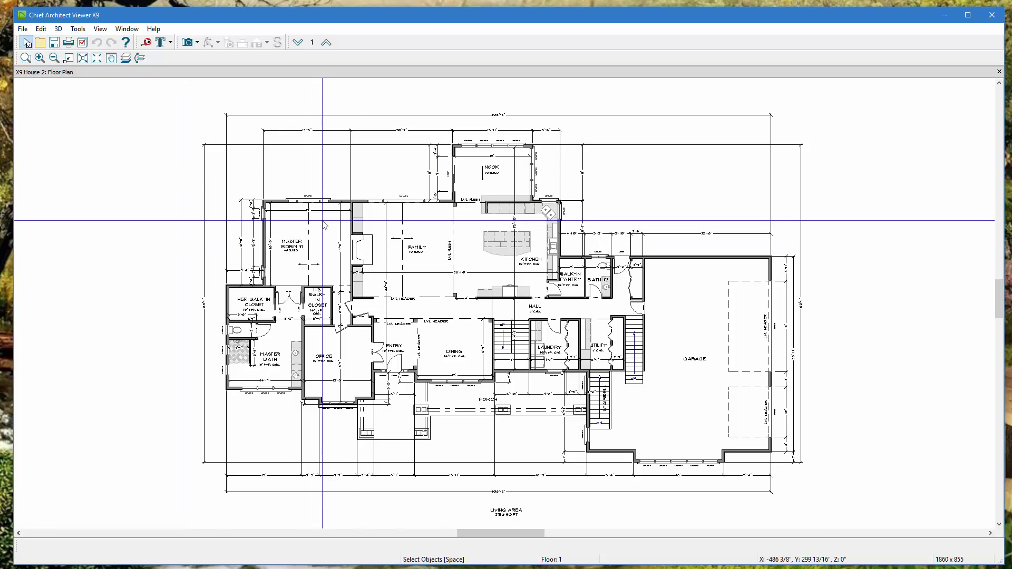
click(83, 43)
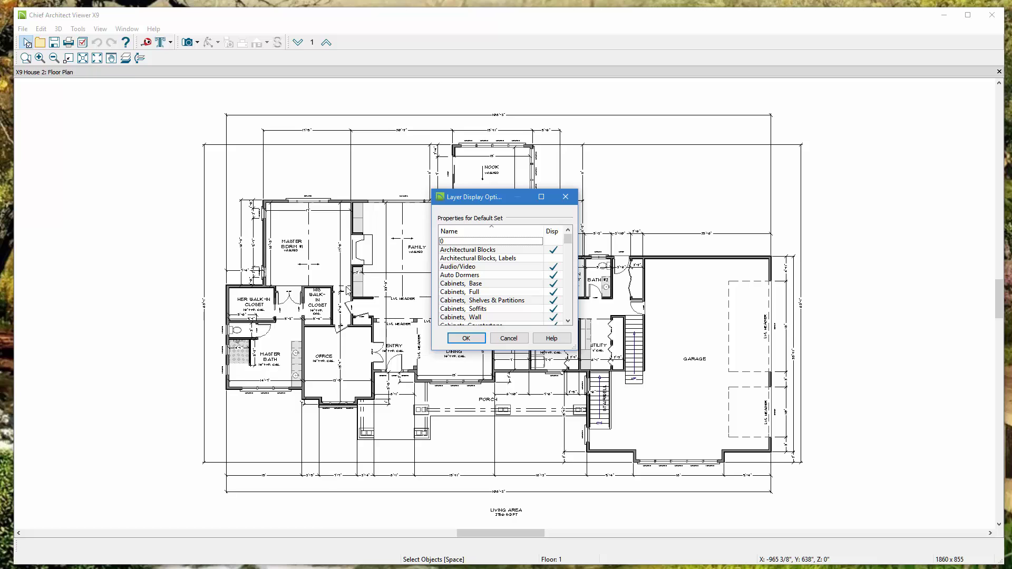
click(552, 286)
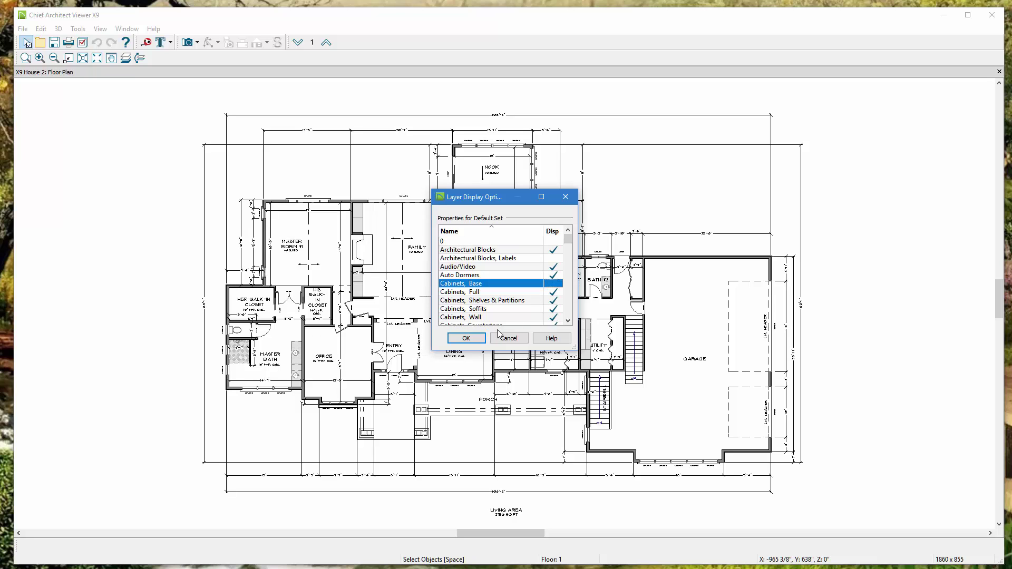
click(466, 338)
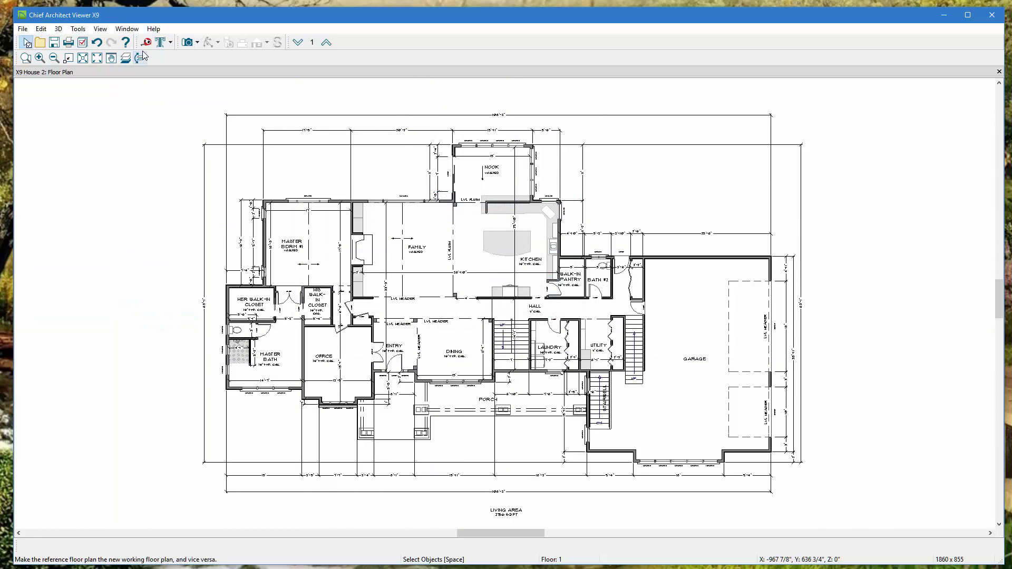
click(125, 57)
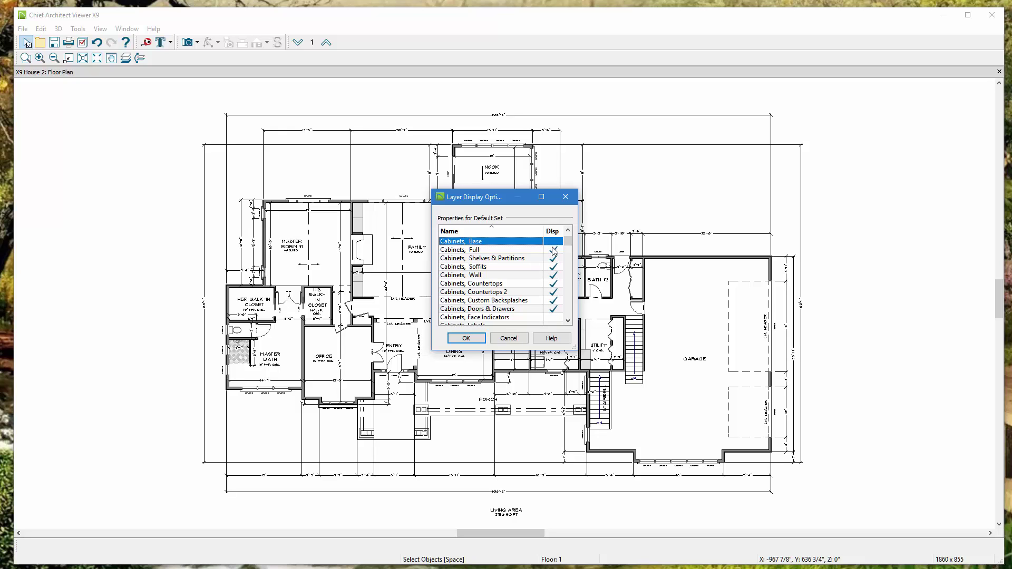
click(466, 338)
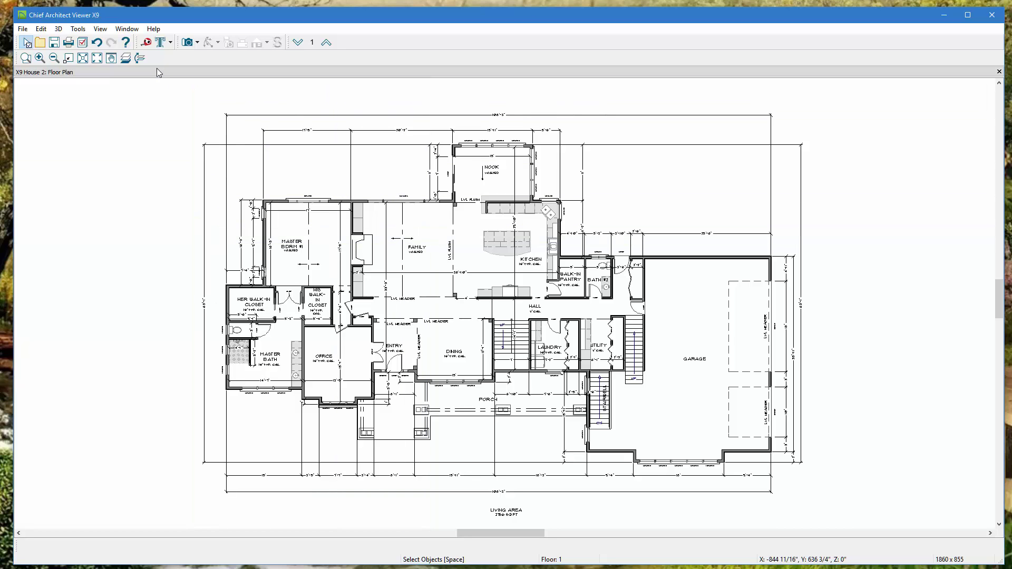
Tape-measure the family room fireplace wall section, reading about 6 feet
click(147, 43)
scroll(369, 259, up, 3)
scroll(369, 259, up, 3)
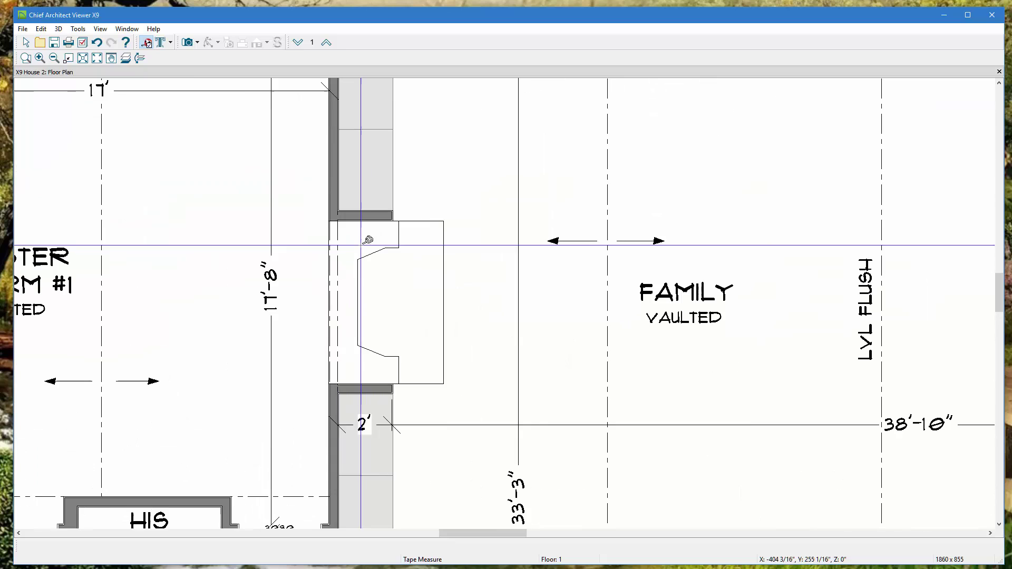
drag(366, 246, 370, 299)
drag(369, 379, 367, 379)
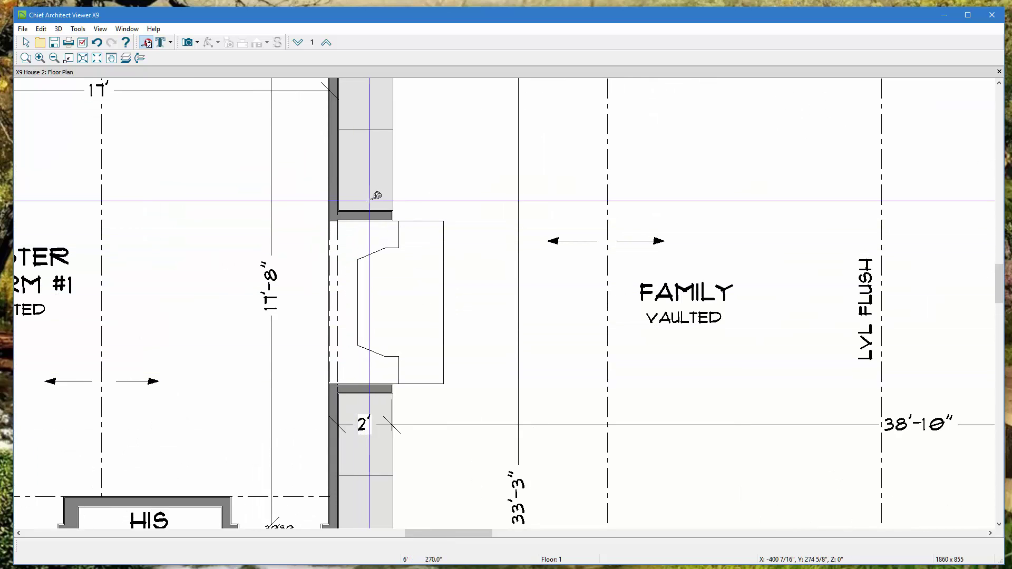
drag(373, 215, 369, 383)
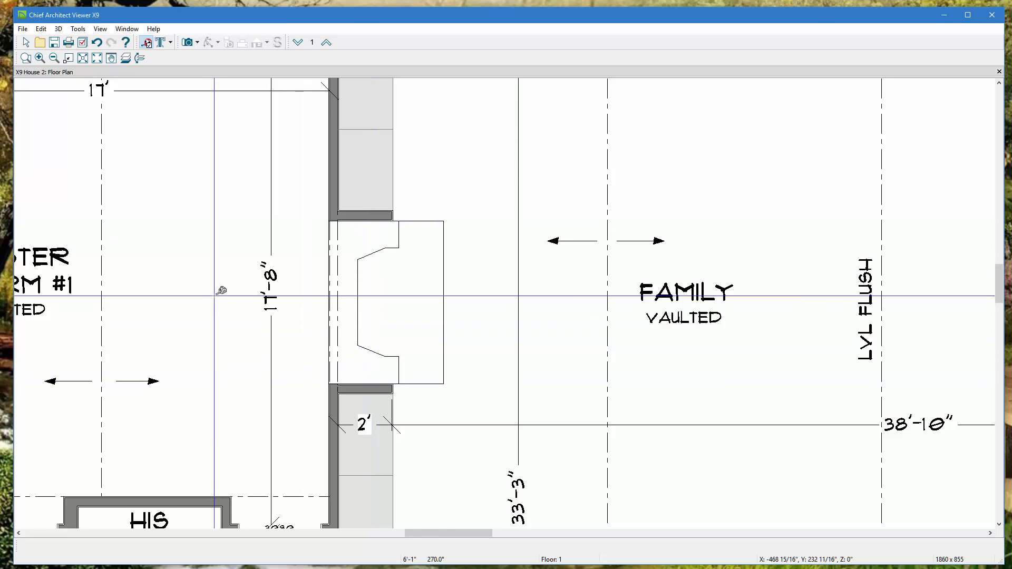
scroll(221, 285, down, 4)
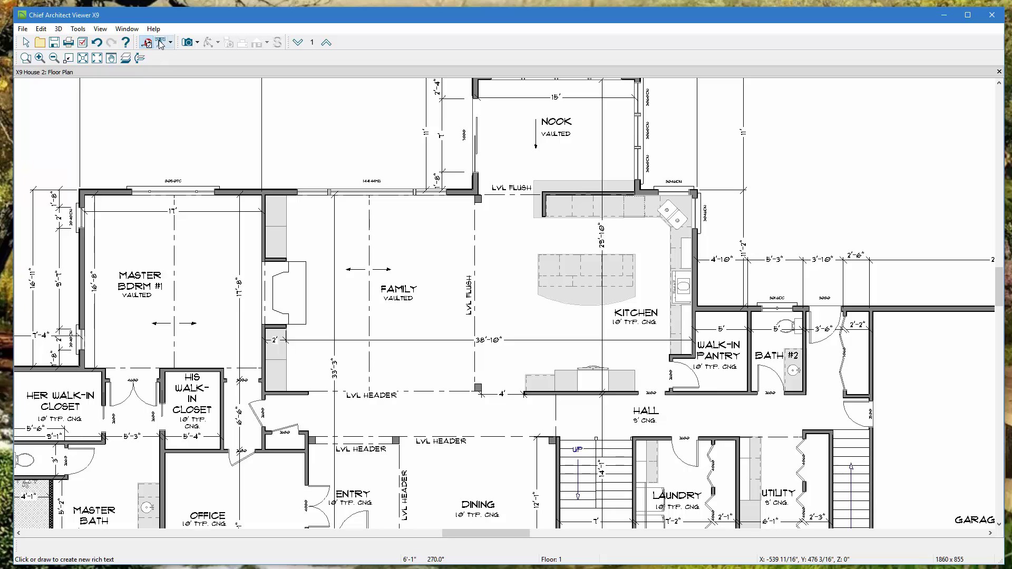
click(161, 45)
Place a 'MOVE THIS SINK' text note in the kitchen
scroll(681, 198, up, 3)
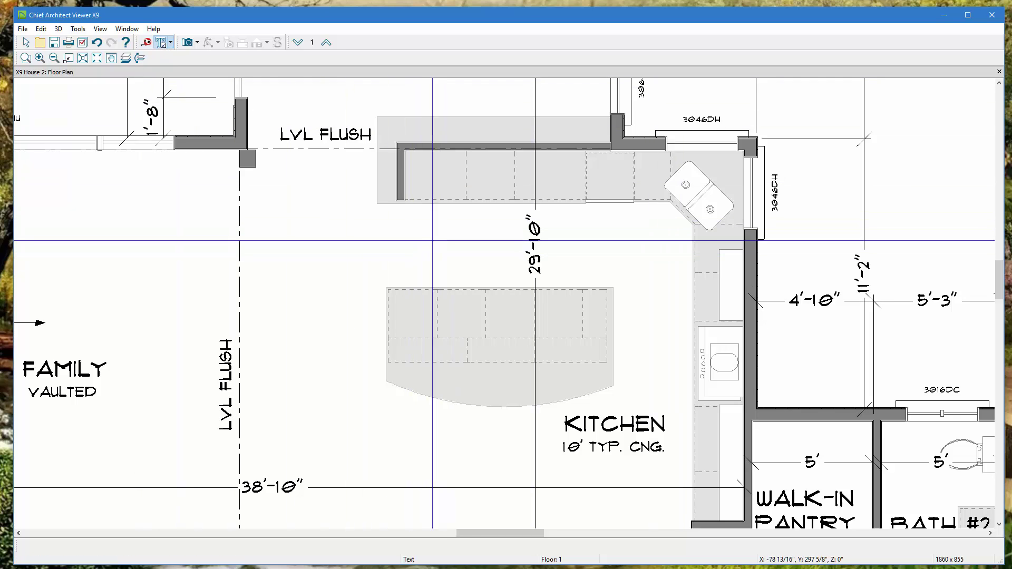
click(418, 241)
text(MOVE THIS SINK)
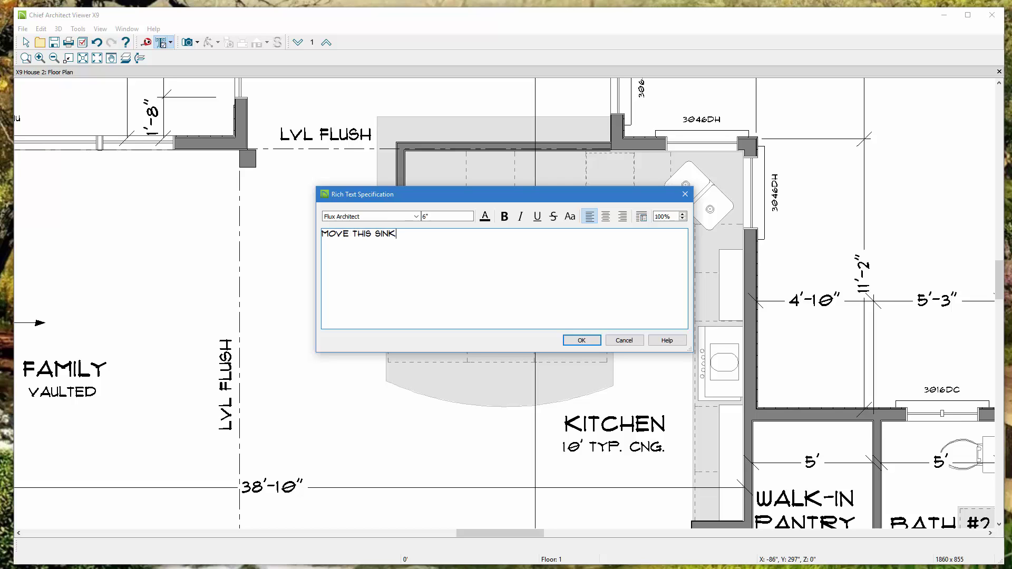
click(581, 340)
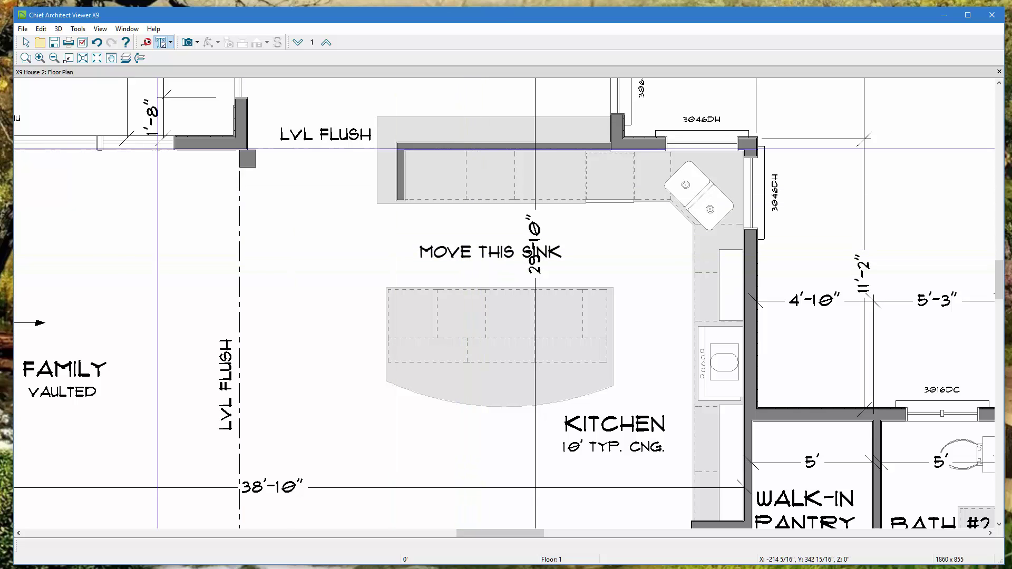
Shift the note left above the island, widen its text box and nudge it up
click(26, 42)
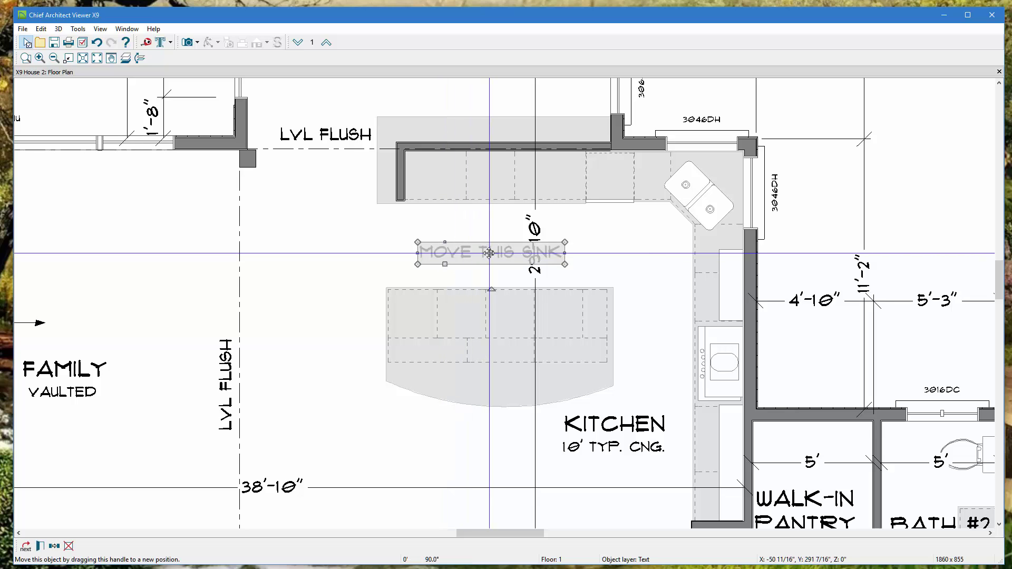
drag(478, 253, 406, 253)
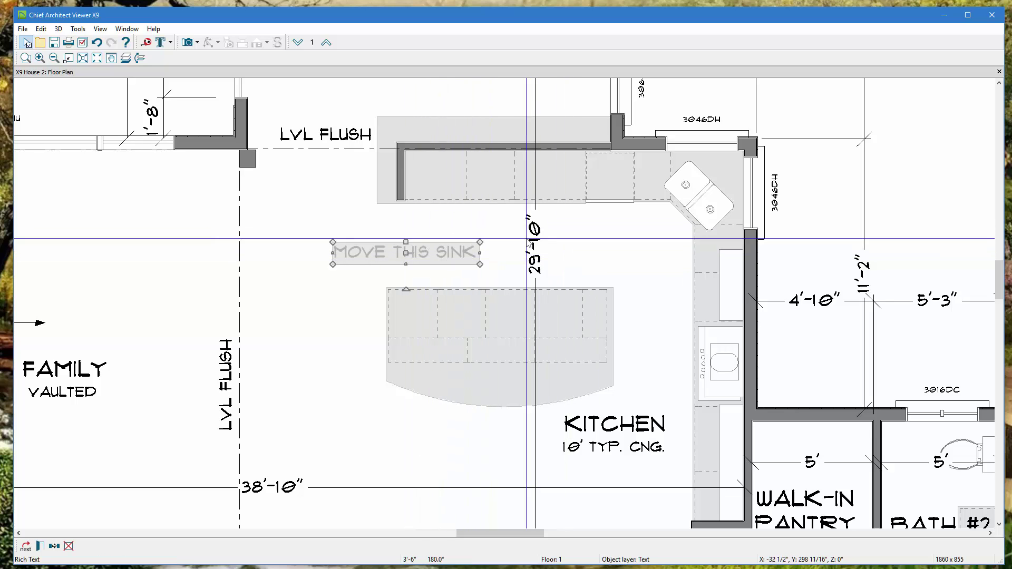
scroll(406, 253, up, 2)
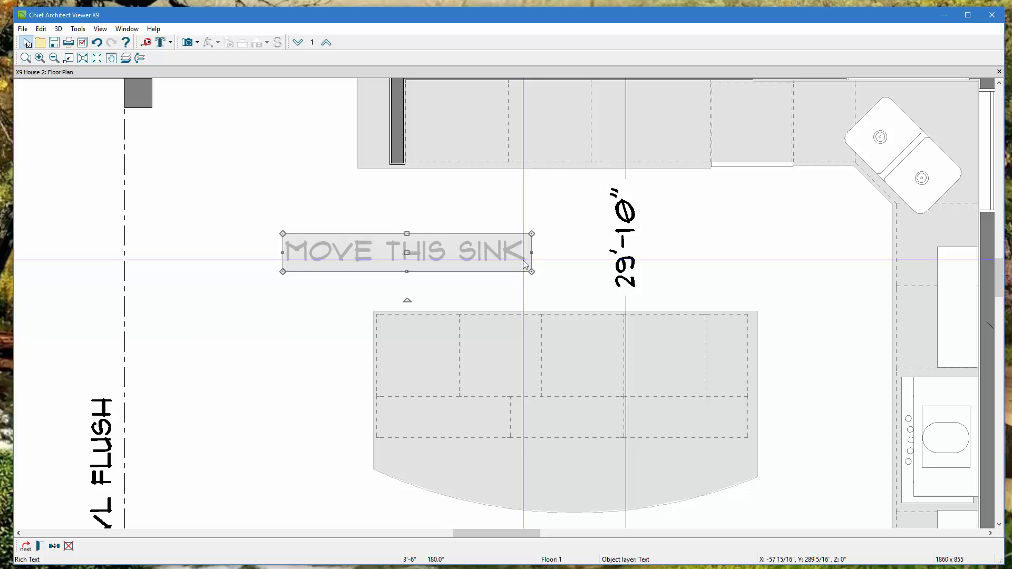
mouse_move(531, 253)
mouse_down()
mouse_move(548, 251)
mouse_move(455, 261)
mouse_move(550, 251)
mouse_up()
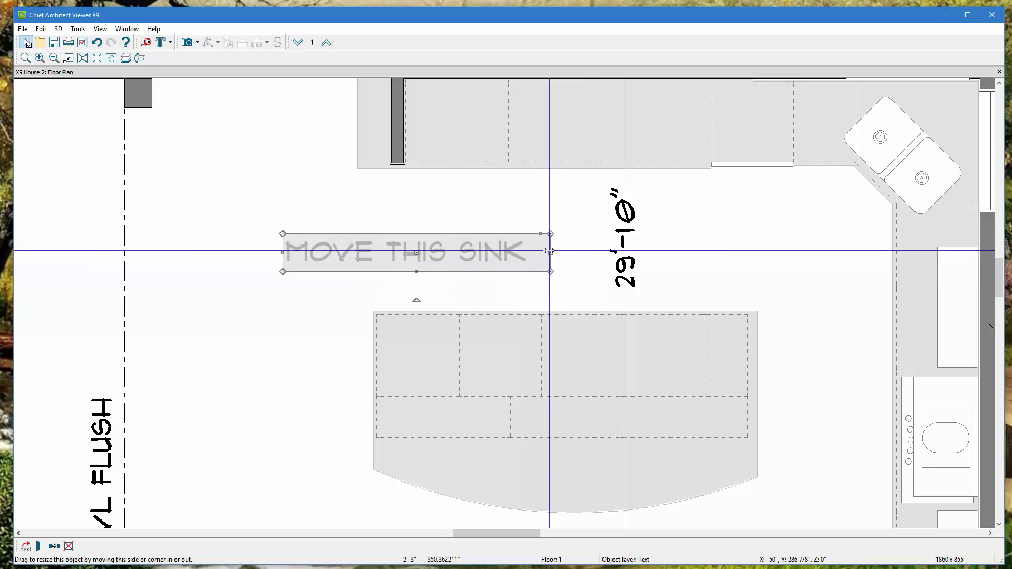
drag(416, 254, 385, 239)
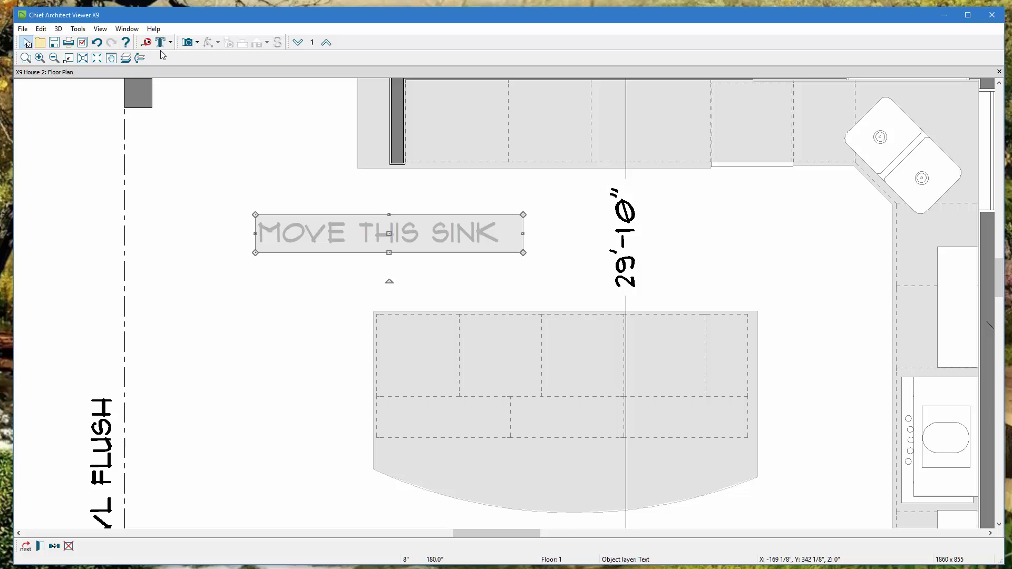
Draw an arrow line from the end of the note to the corner sink
click(182, 68)
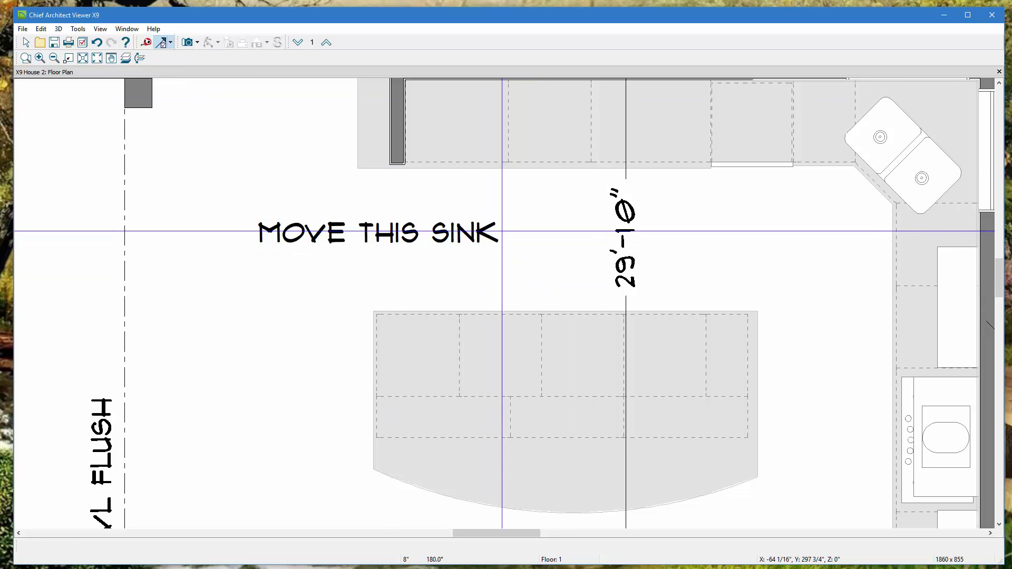
drag(500, 231, 869, 148)
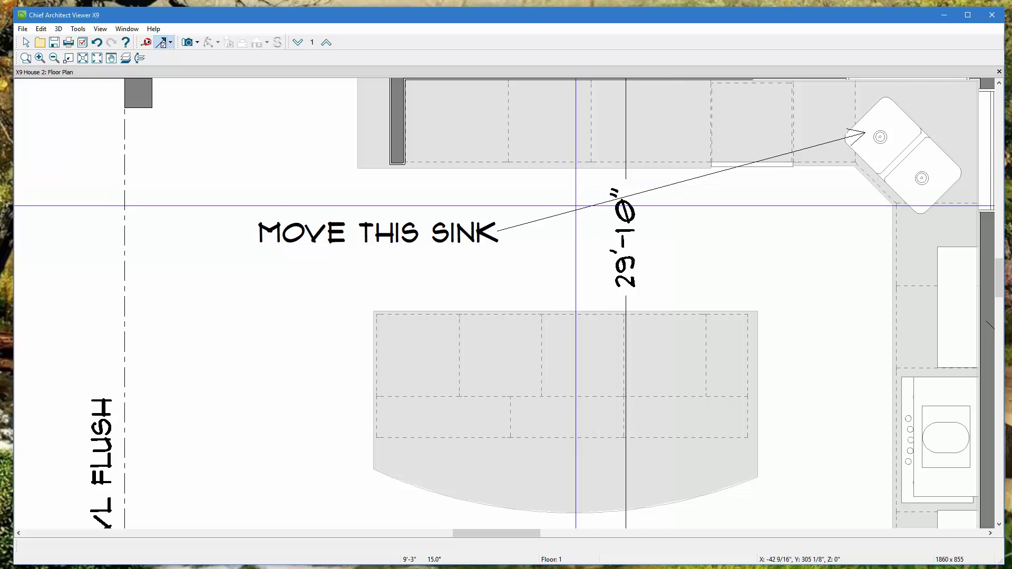
scroll(683, 262, down, 3)
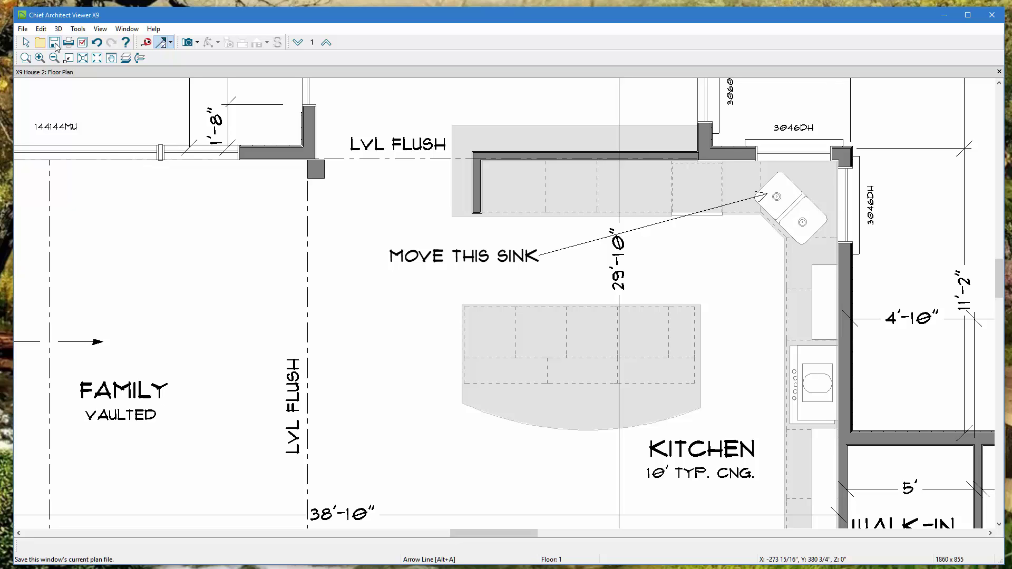
Change the MOVE THIS SINK note's text colour to red
key(space)
click(462, 258)
double_click(462, 258)
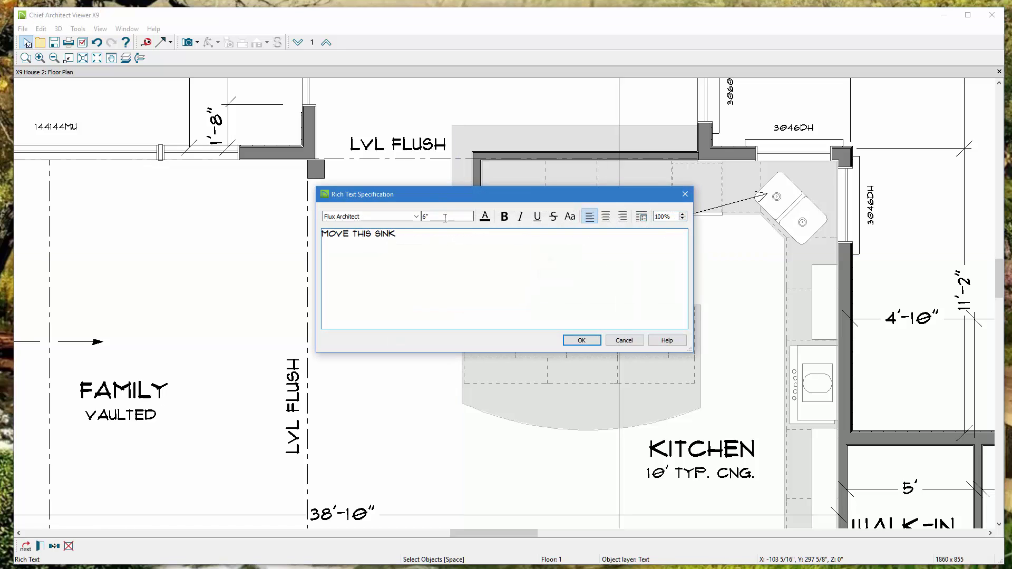
click(485, 217)
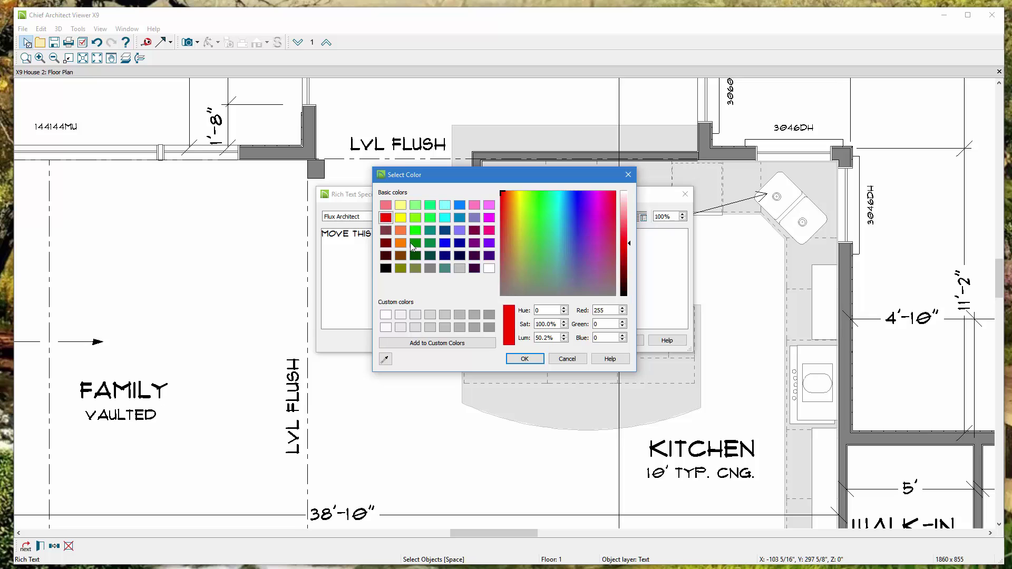
click(525, 360)
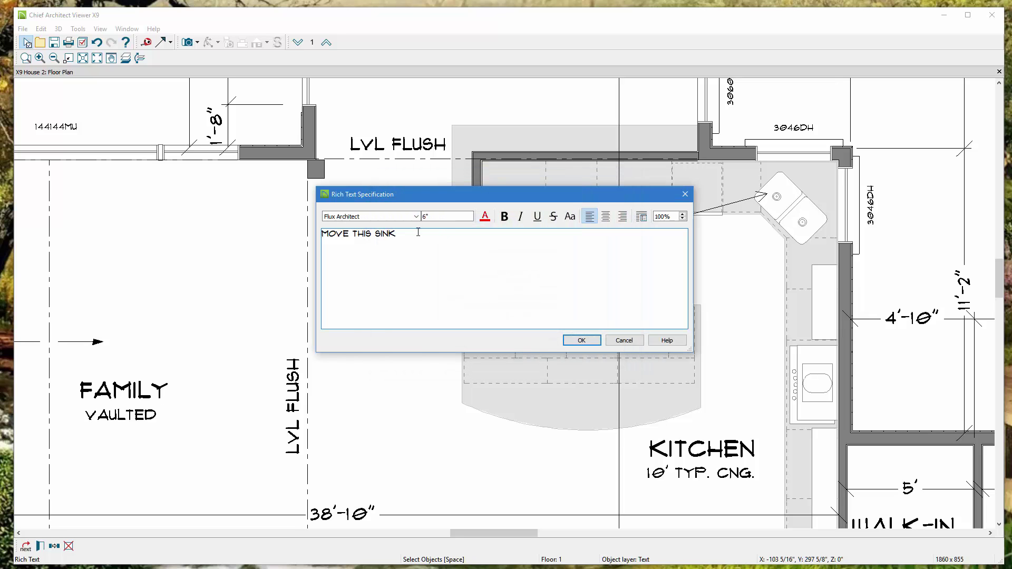
click(485, 217)
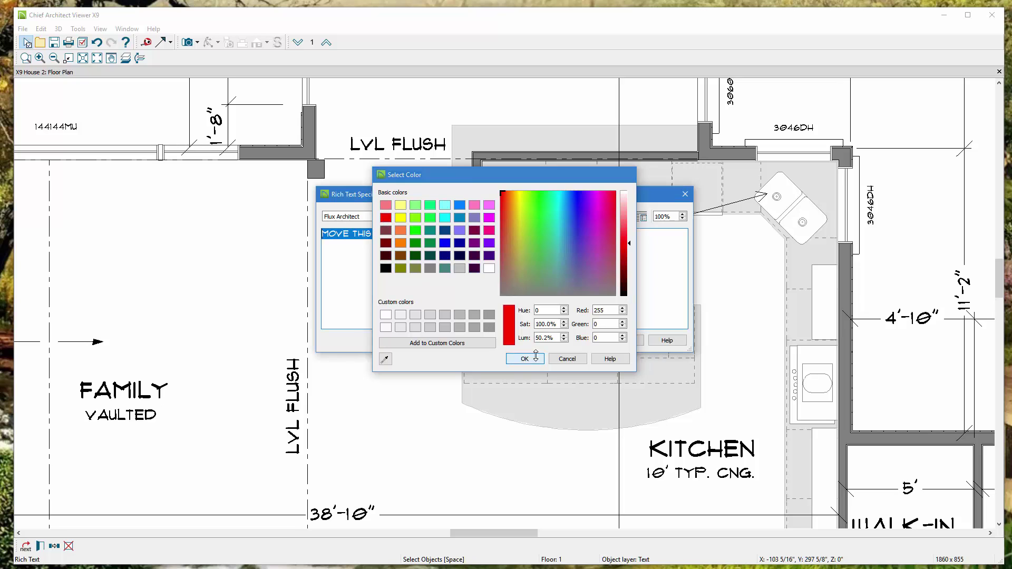
click(518, 360)
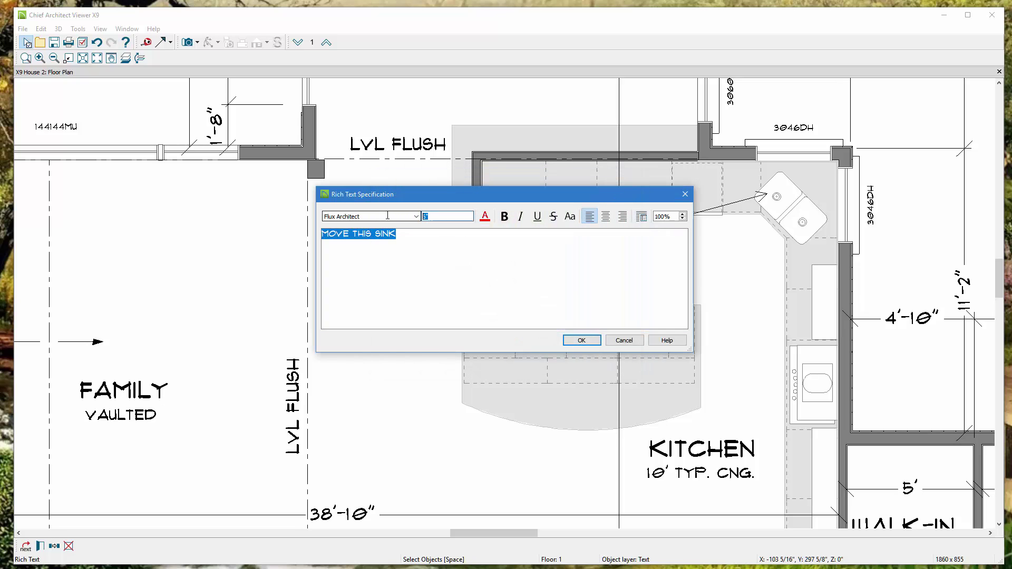
key(Return)
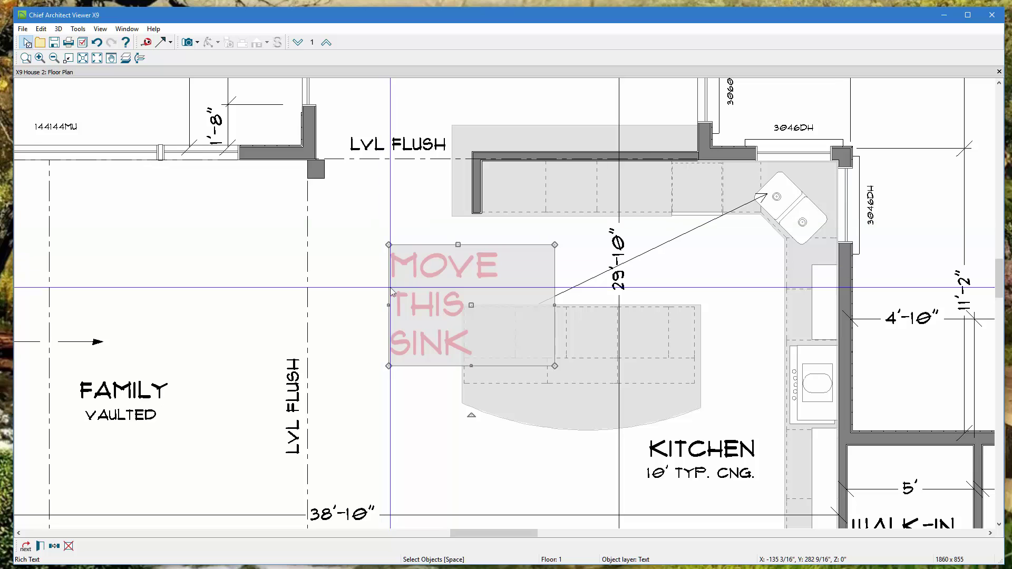
Widen the red note's text box so it fits on one line
drag(389, 303, 325, 246)
scroll(248, 261, down, 4)
click(325, 246)
scroll(372, 269, down, 2)
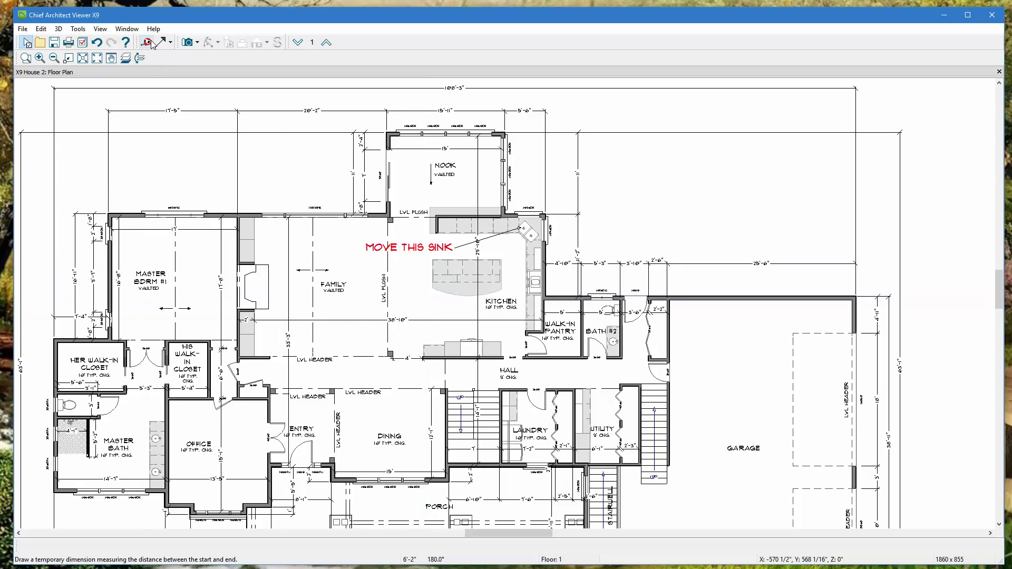
Place a Full Camera below the plan aimed at the front of the house
click(198, 41)
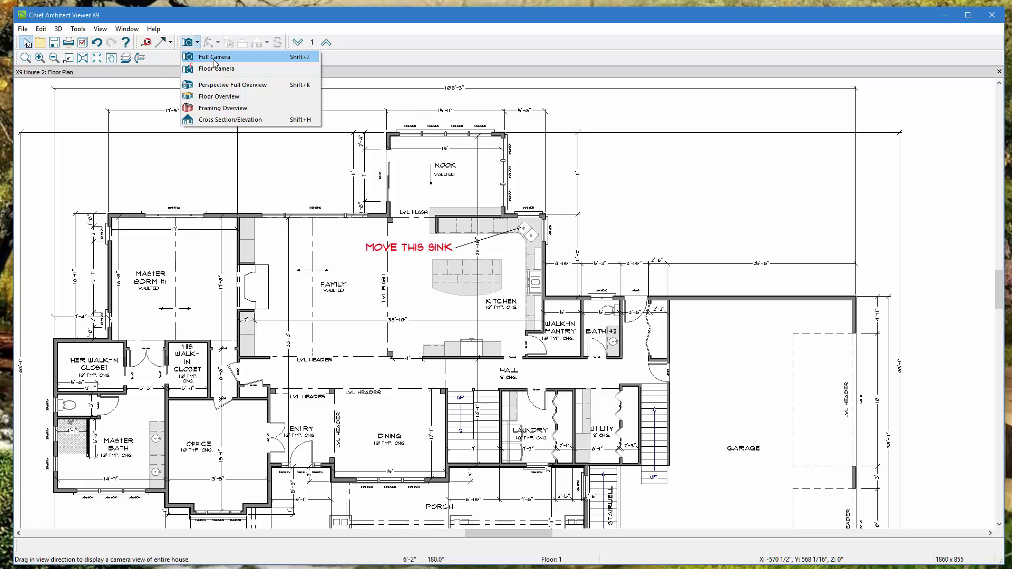
click(247, 57)
scroll(441, 254, down, 3)
scroll(440, 255, down, 3)
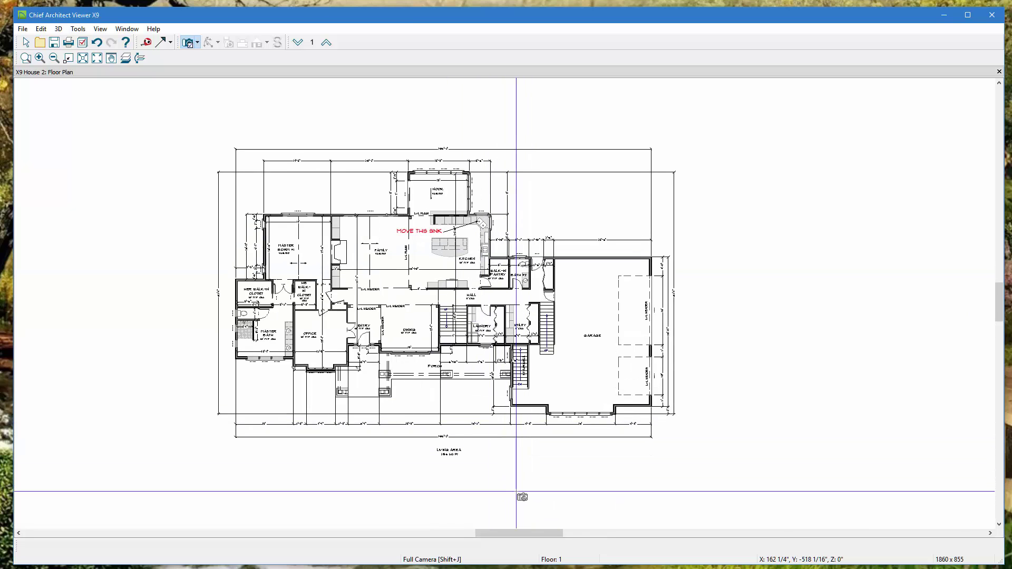
drag(516, 491, 497, 473)
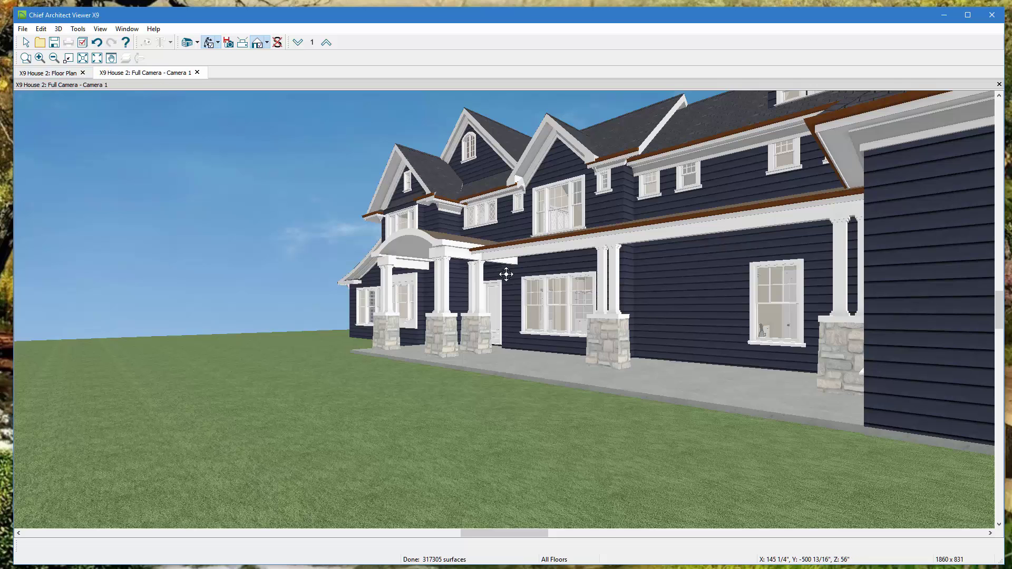
Orbit and pan the camera to frame the whole house front, porch and side bay
drag(502, 307, 199, 206)
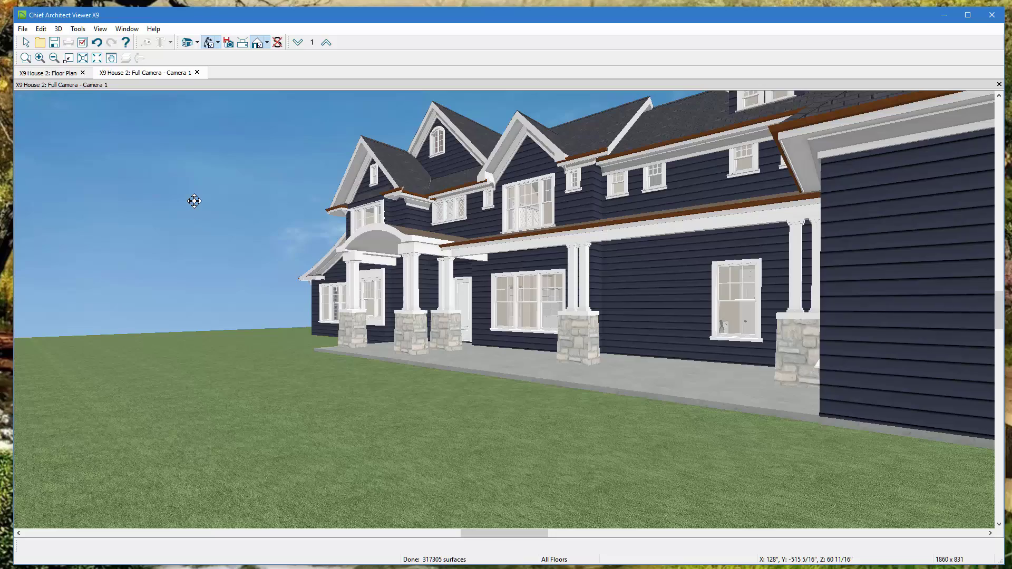
drag(246, 243, 301, 239)
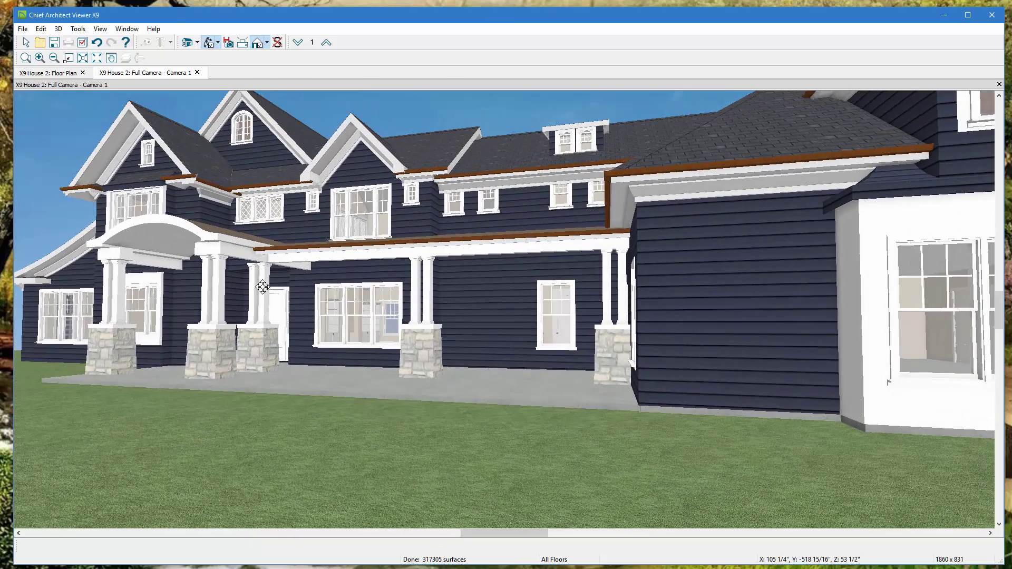
drag(262, 287, 308, 224)
drag(317, 182, 597, 302)
middle_drag(357, 311, 308, 339)
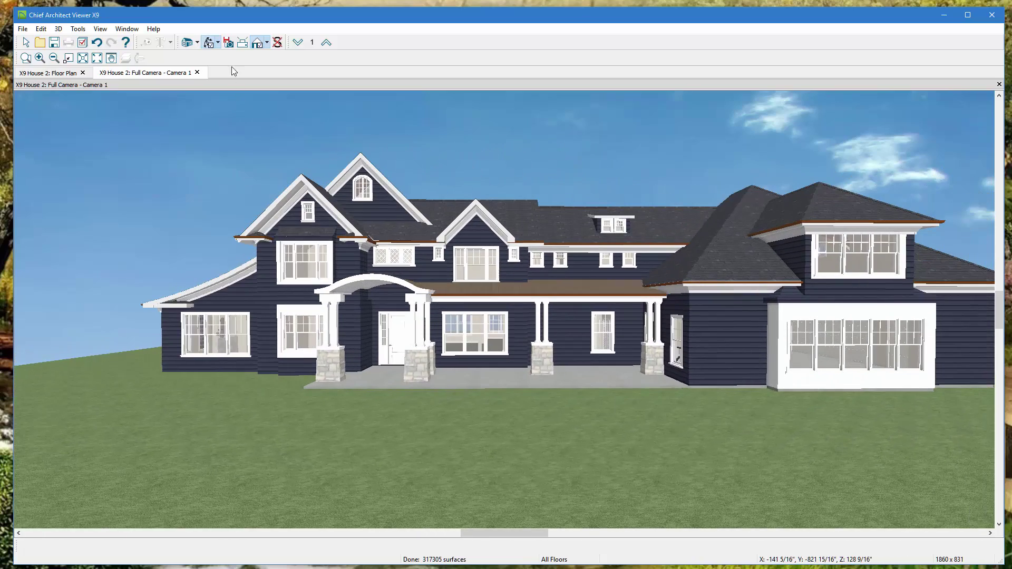
Focus the camera on the front door, then orbit to view the kitchen island and cabinets
click(219, 43)
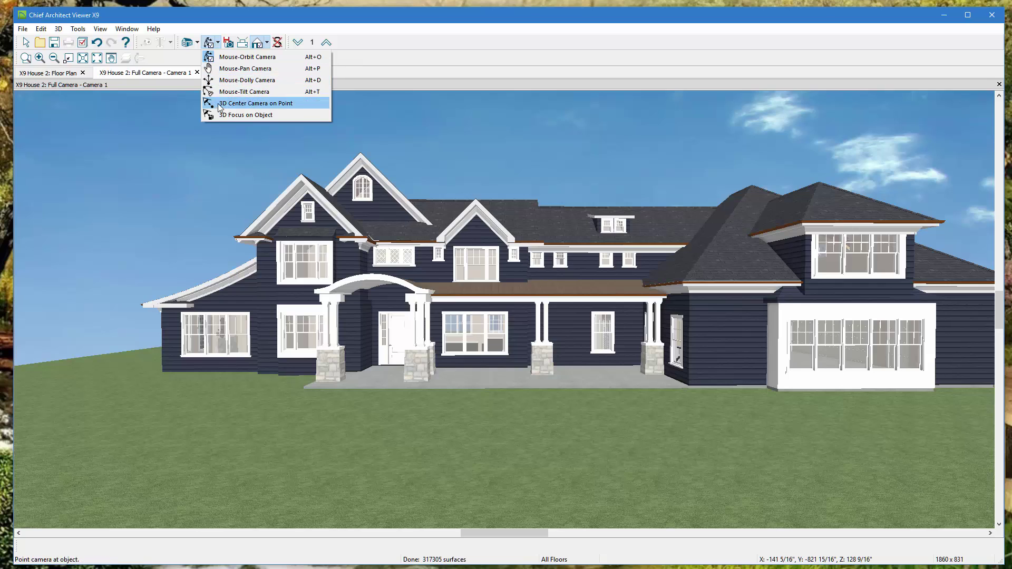
click(252, 113)
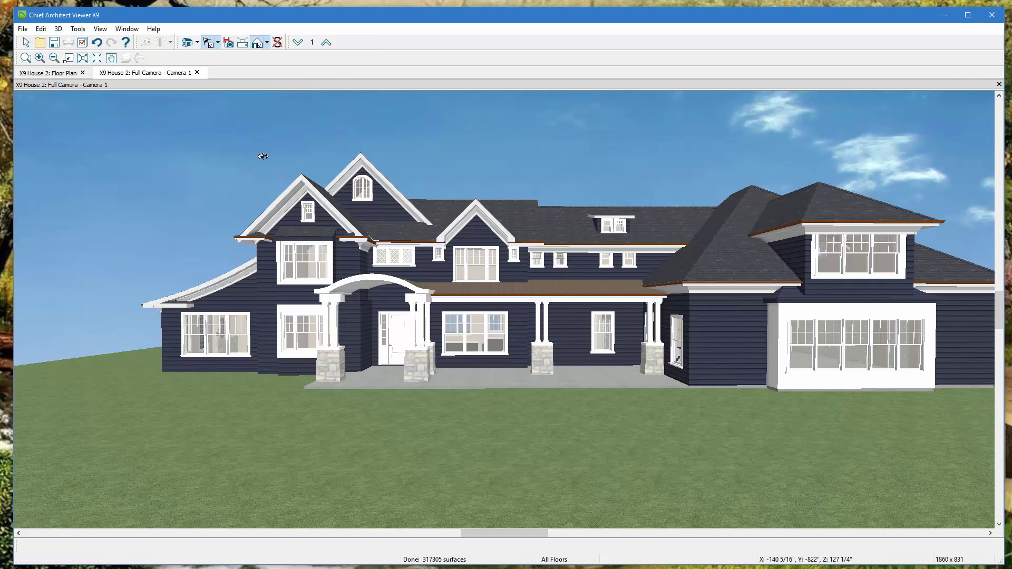
click(404, 332)
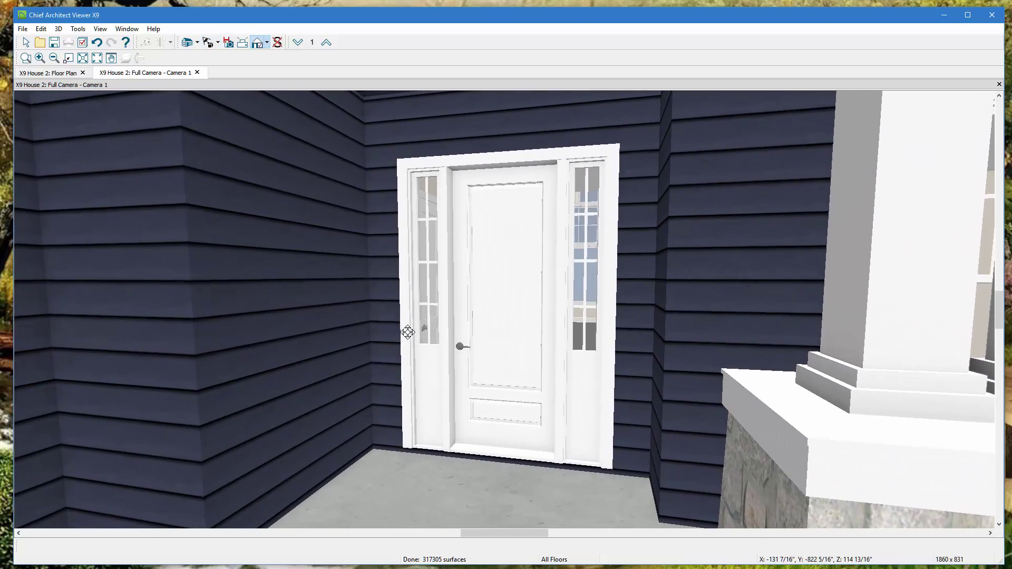
click(218, 43)
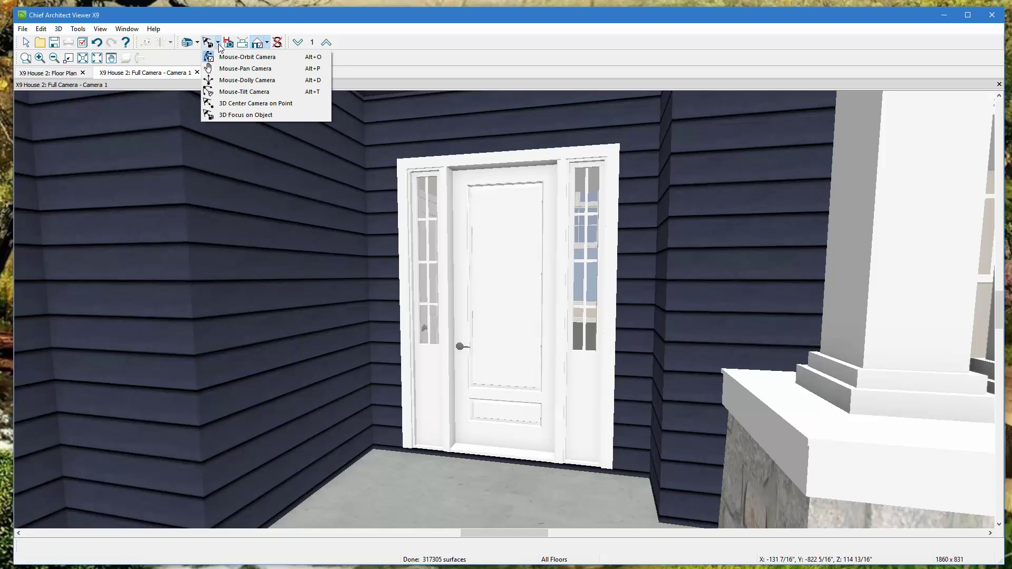
click(220, 56)
drag(500, 316, 557, 306)
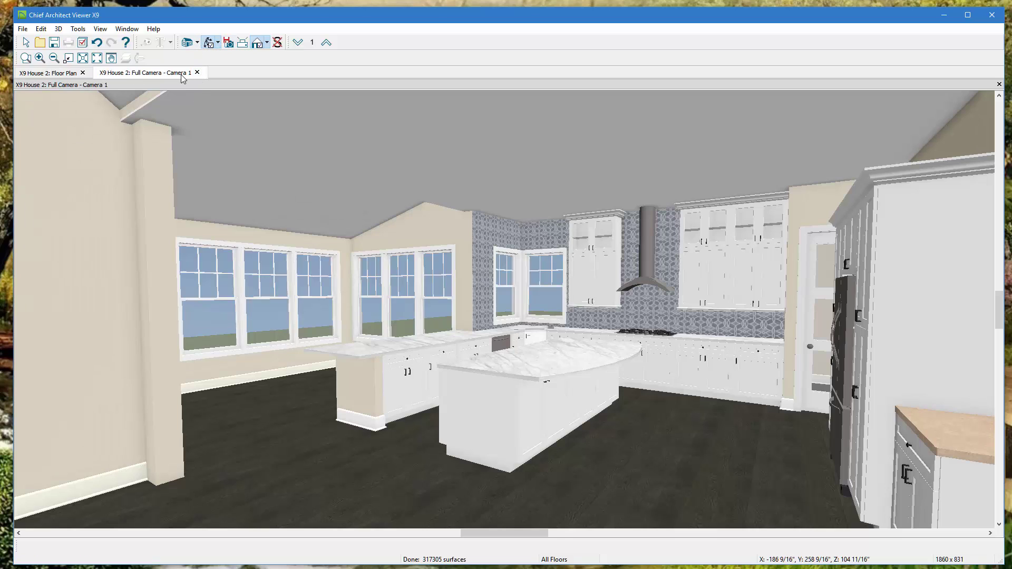
Replace the kitchen camera view with a Perspective Full Overview of the whole house
click(198, 72)
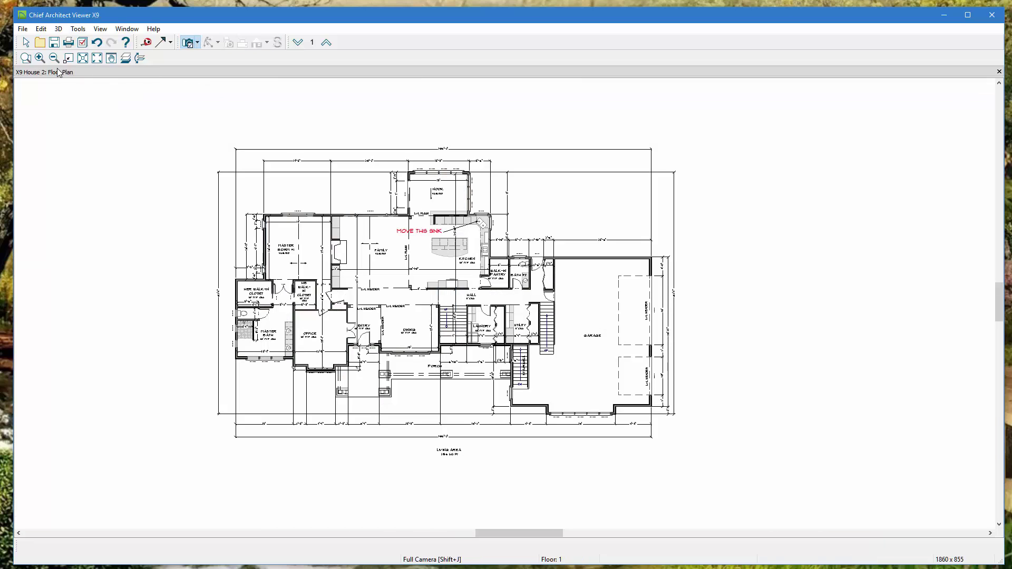
click(197, 44)
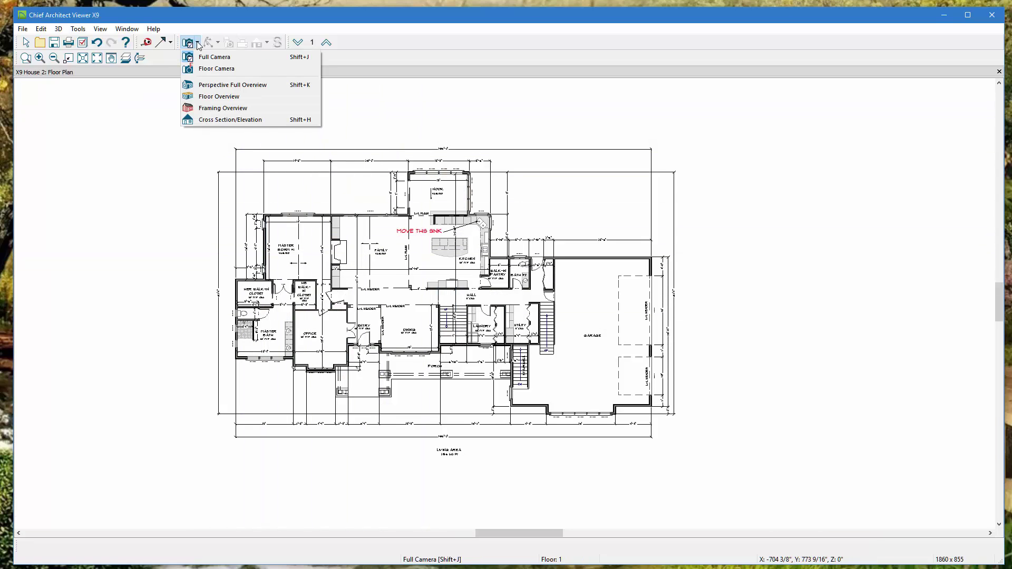
click(242, 86)
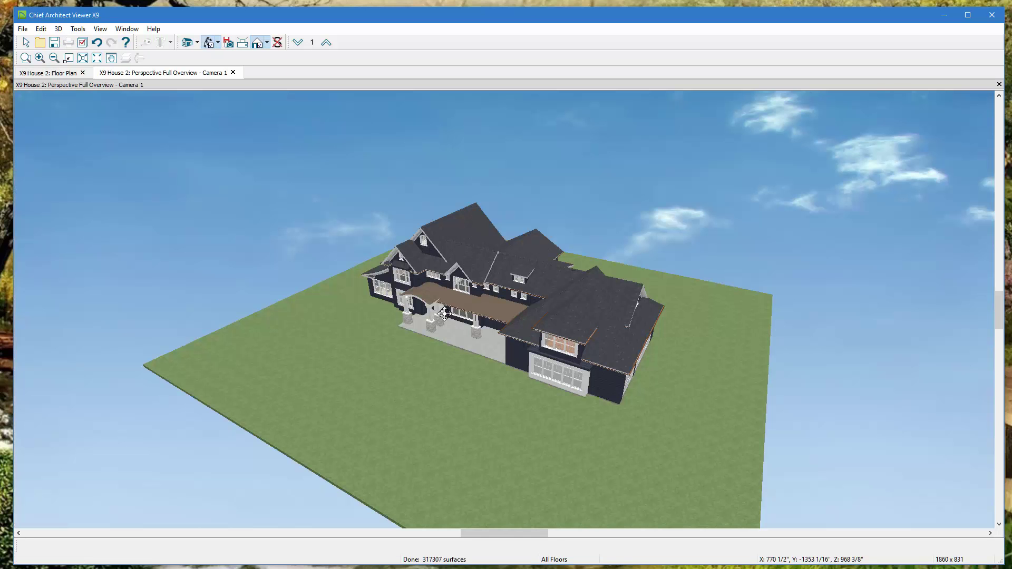
Orbit the overview to a low rear view and the garage side, then pull it out to dock
drag(445, 314, 344, 262)
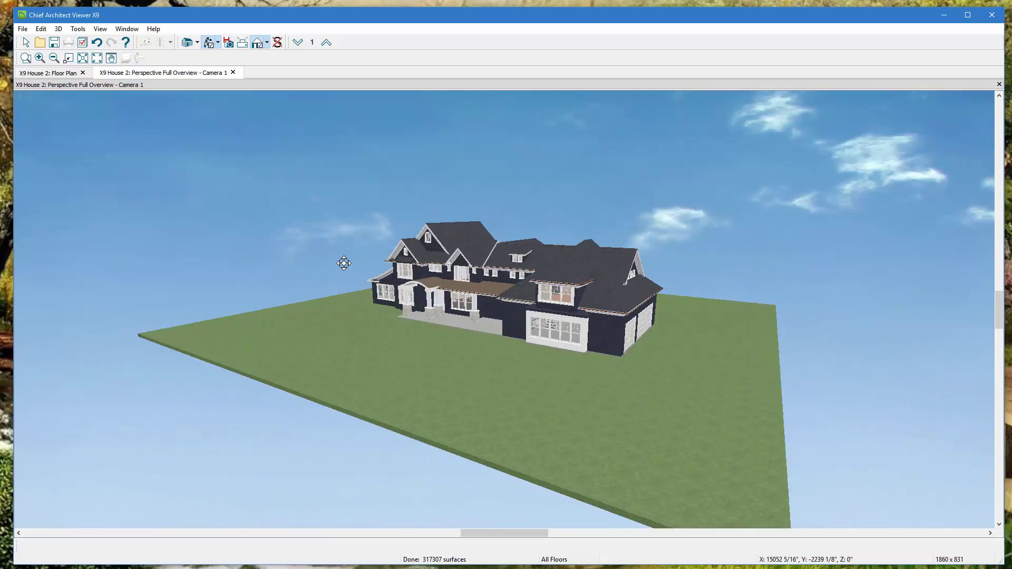
scroll(586, 289, up, 10)
scroll(586, 289, up, 15)
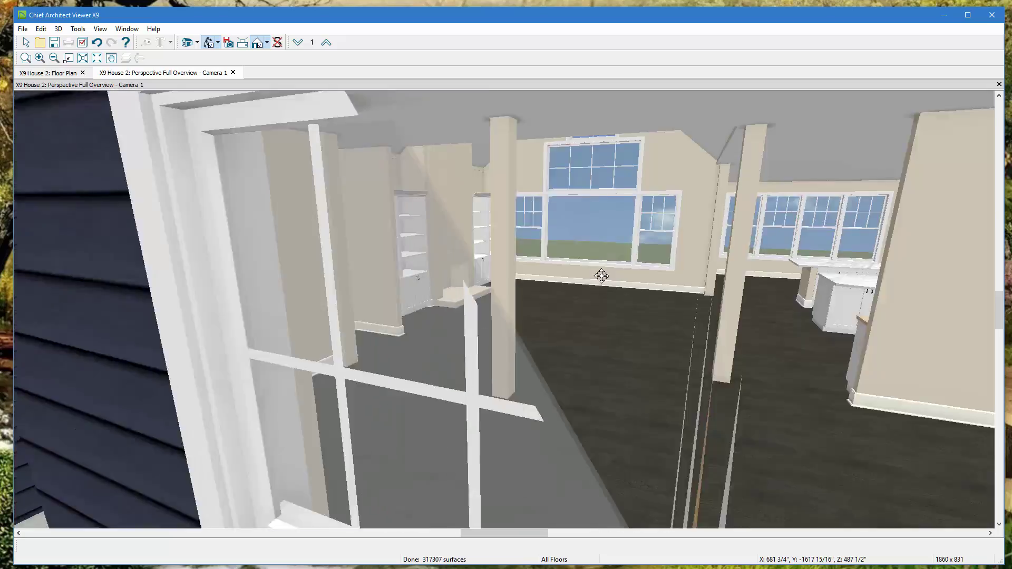
scroll(554, 232, up, 15)
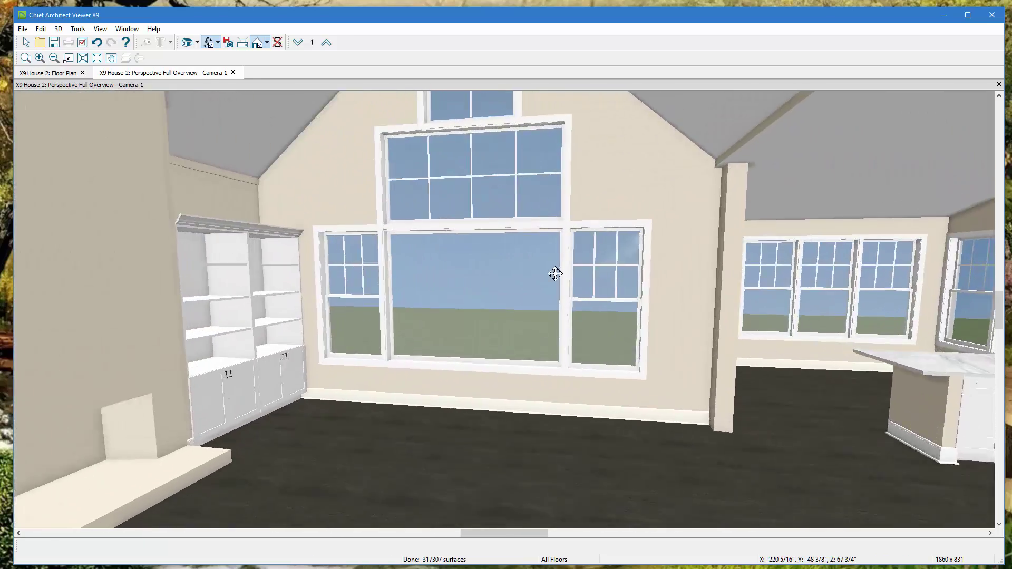
scroll(681, 311, down, 20)
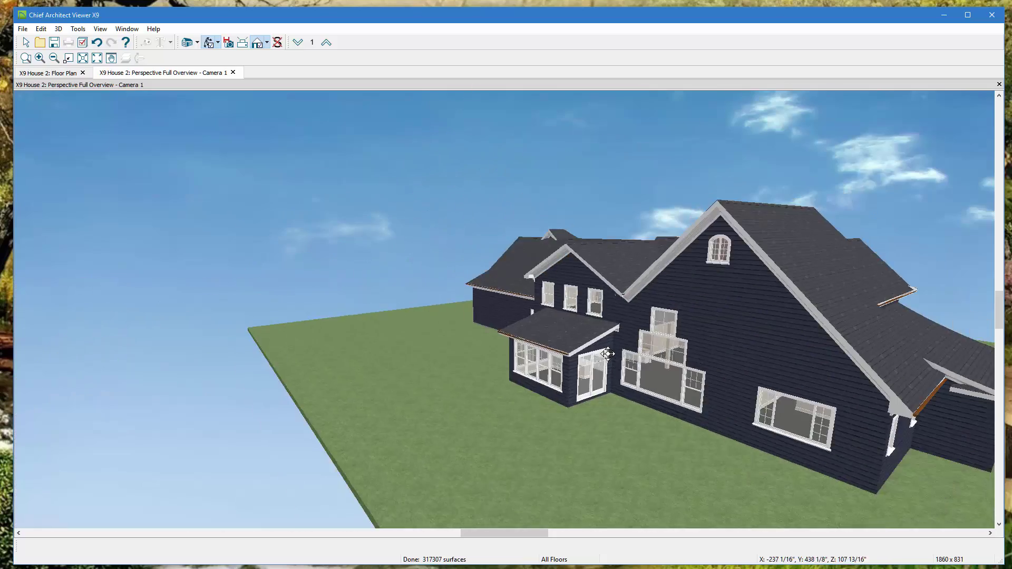
scroll(608, 354, down, 5)
drag(549, 361, 393, 389)
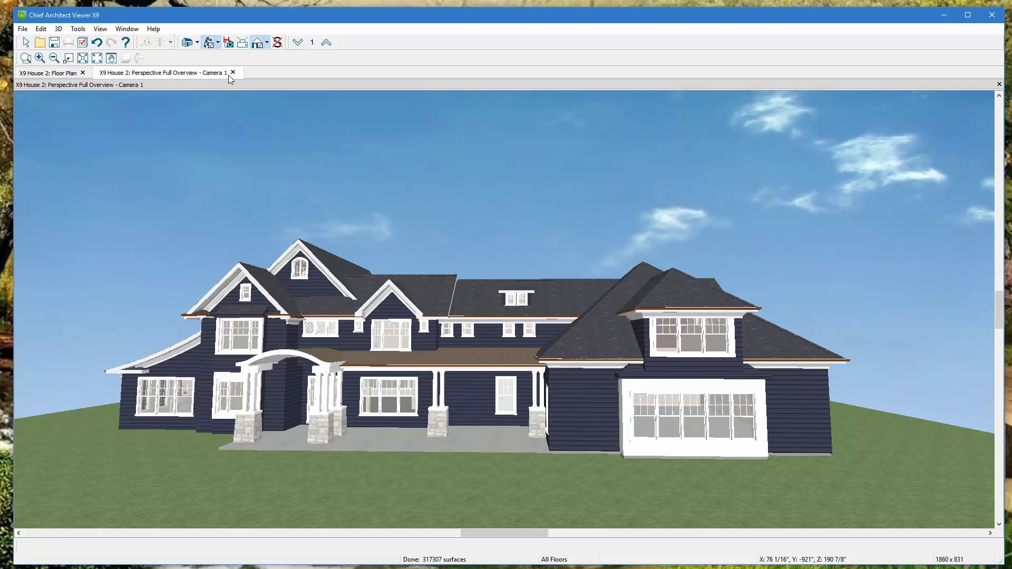
drag(186, 76, 922, 215)
Zoom the floor plan to the kitchen sink and orbit the 3D overview to face the front
scroll(759, 346, down, 5)
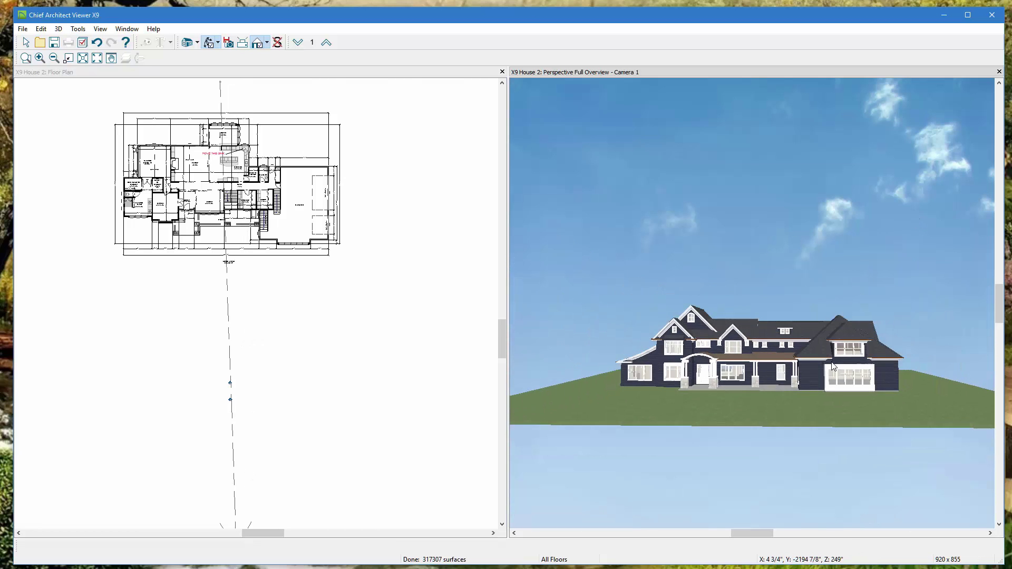
scroll(751, 364, up, 4)
scroll(192, 294, up, 6)
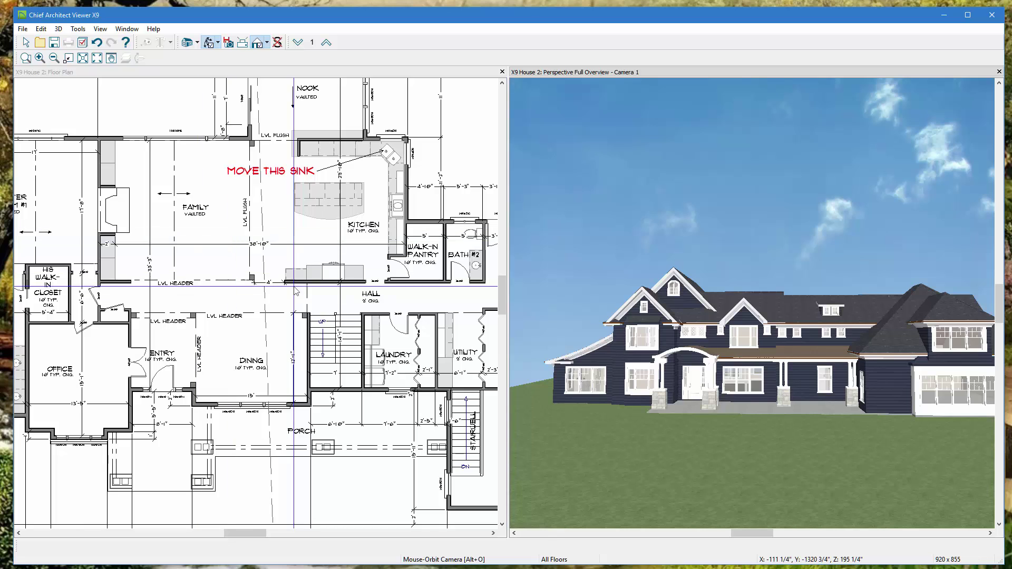
scroll(389, 161, up, 7)
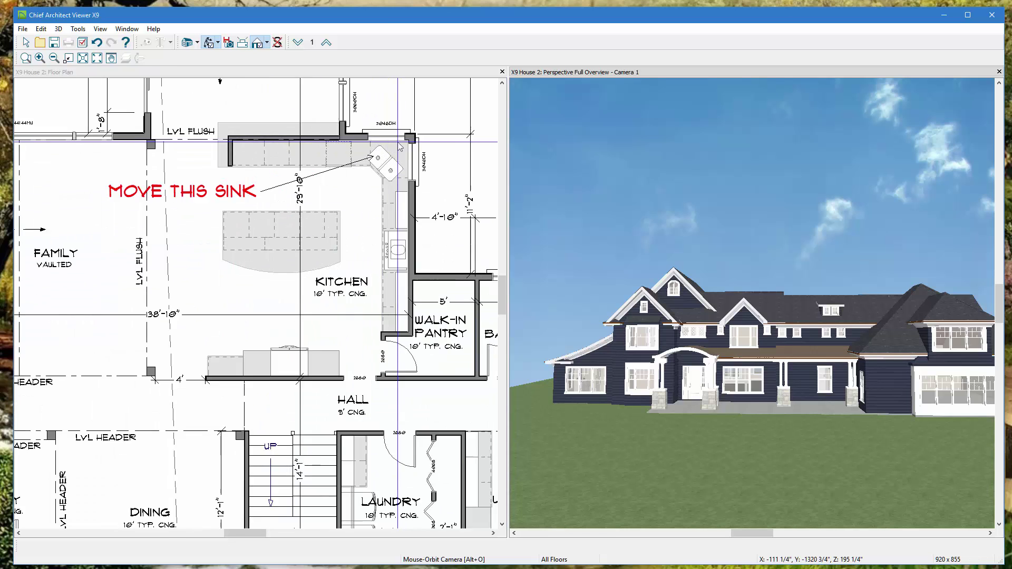
scroll(372, 183, down, 6)
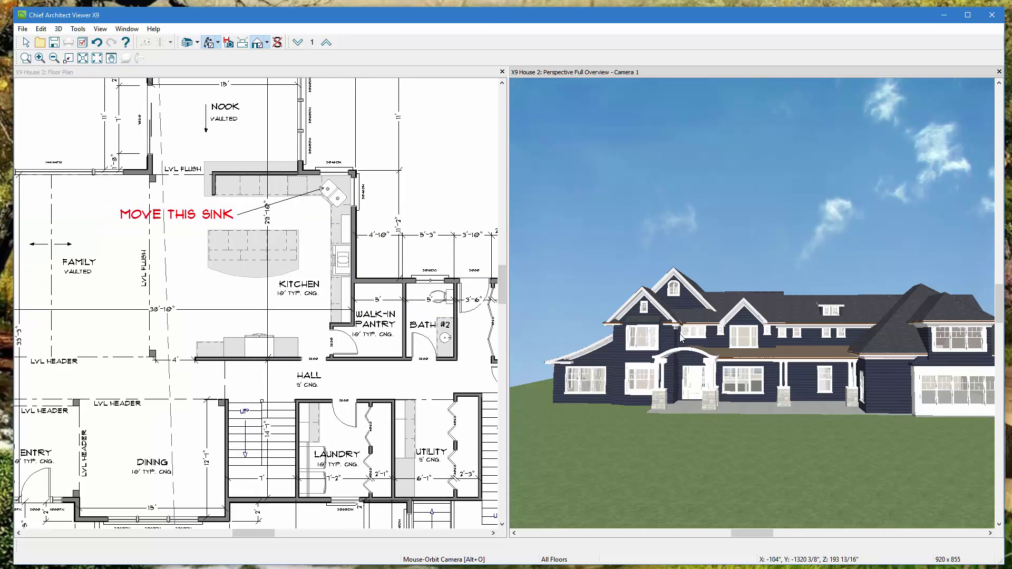
drag(647, 377, 710, 372)
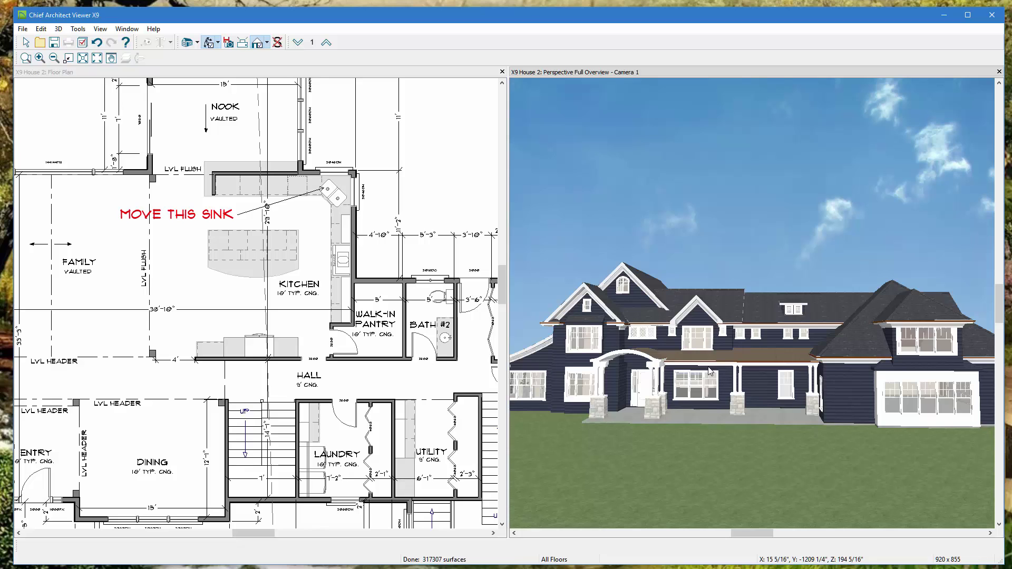
Close the full overview and view a Perspective Floor Overview tilted to a steeper top-down angle
click(999, 72)
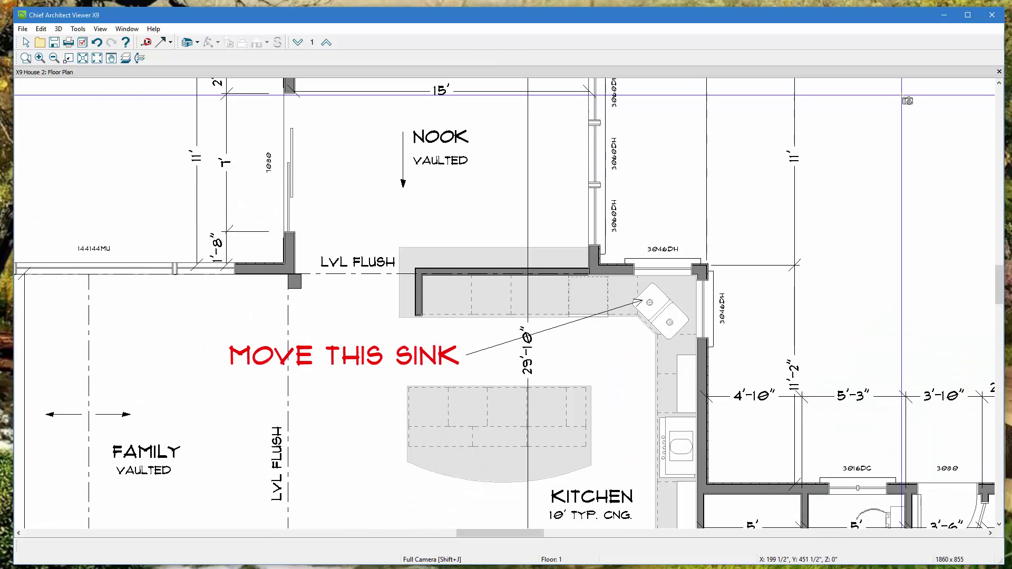
scroll(351, 199, down, 3)
scroll(352, 200, down, 3)
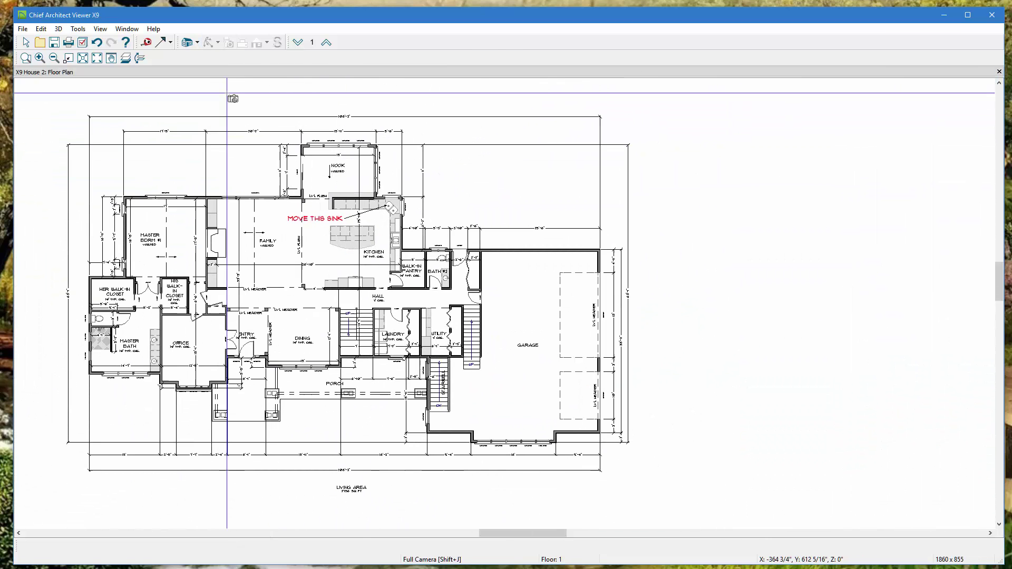
click(197, 42)
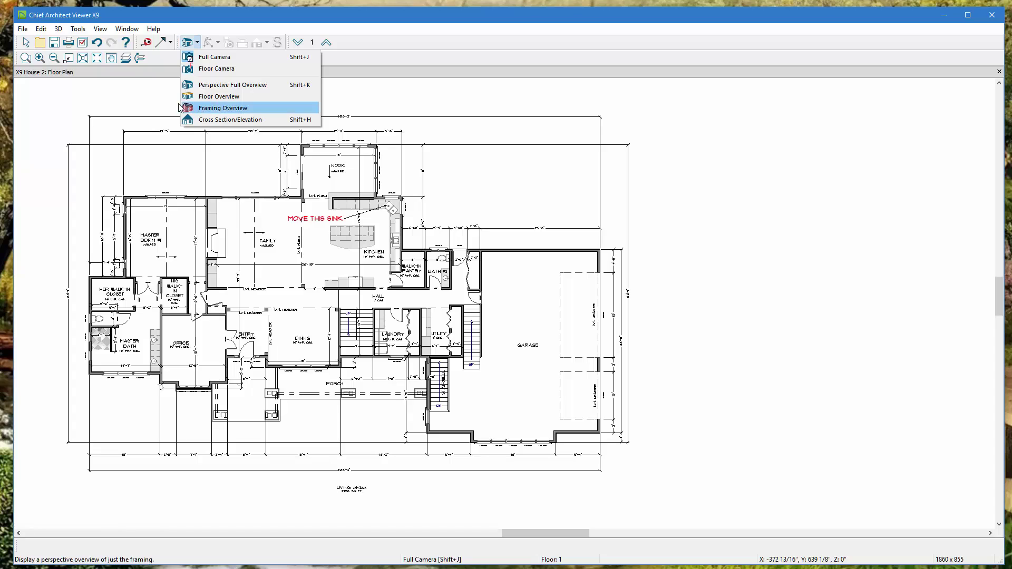
click(215, 98)
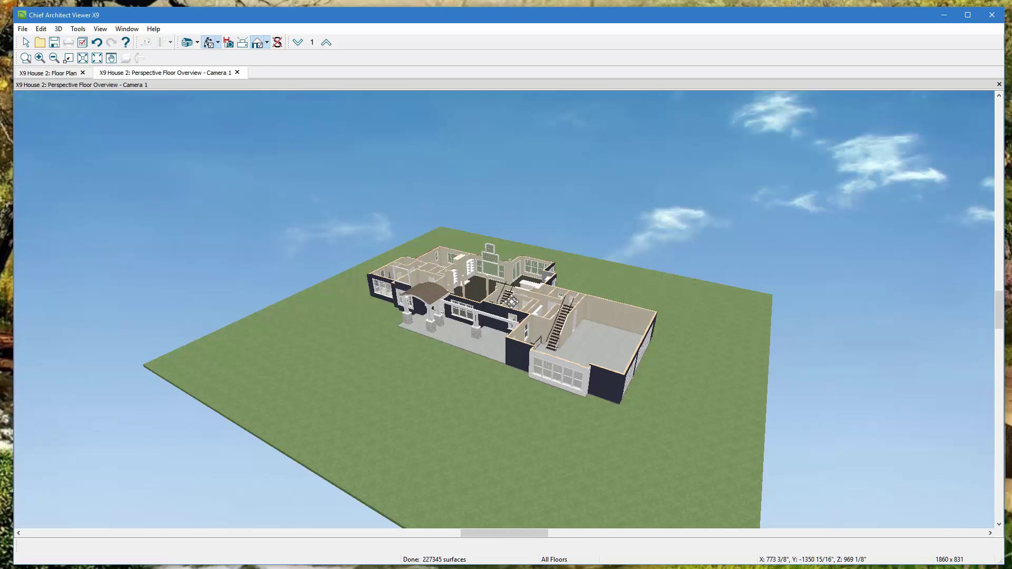
scroll(511, 302, up, 5)
drag(512, 301, 380, 246)
scroll(427, 294, up, 3)
Close the floor overview and open a Perspective Framing Overview of the house
click(237, 72)
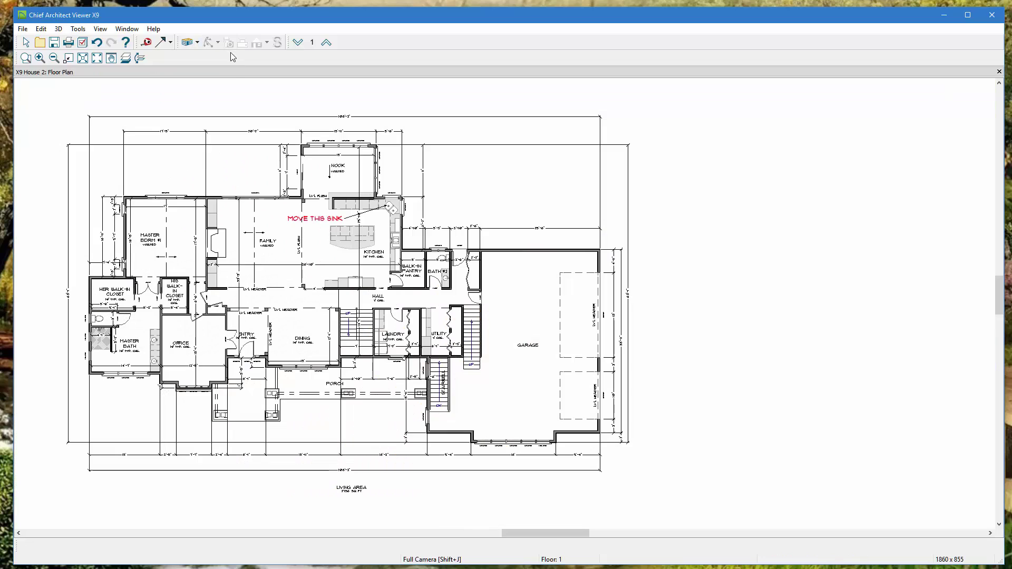
click(198, 43)
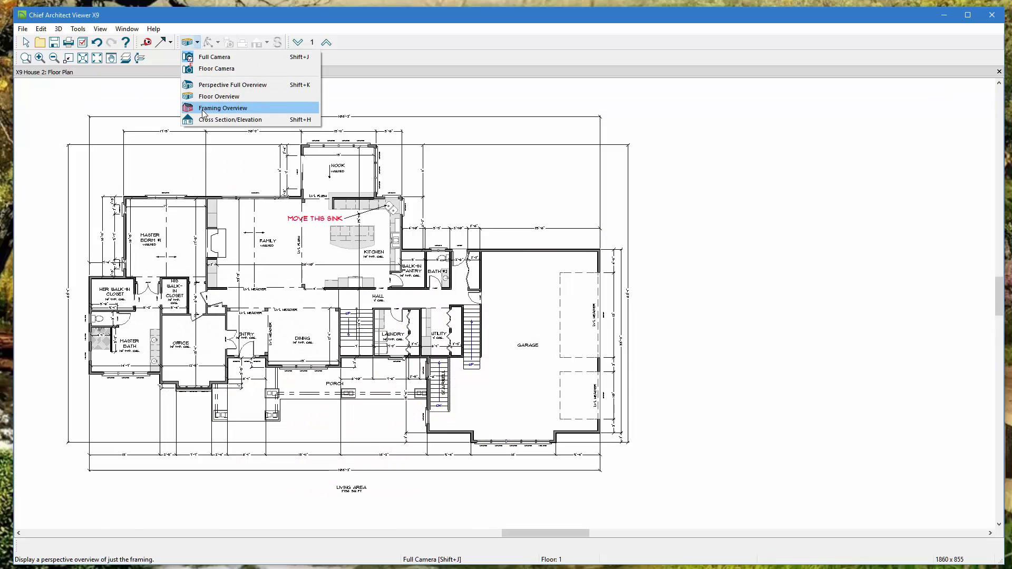
click(228, 109)
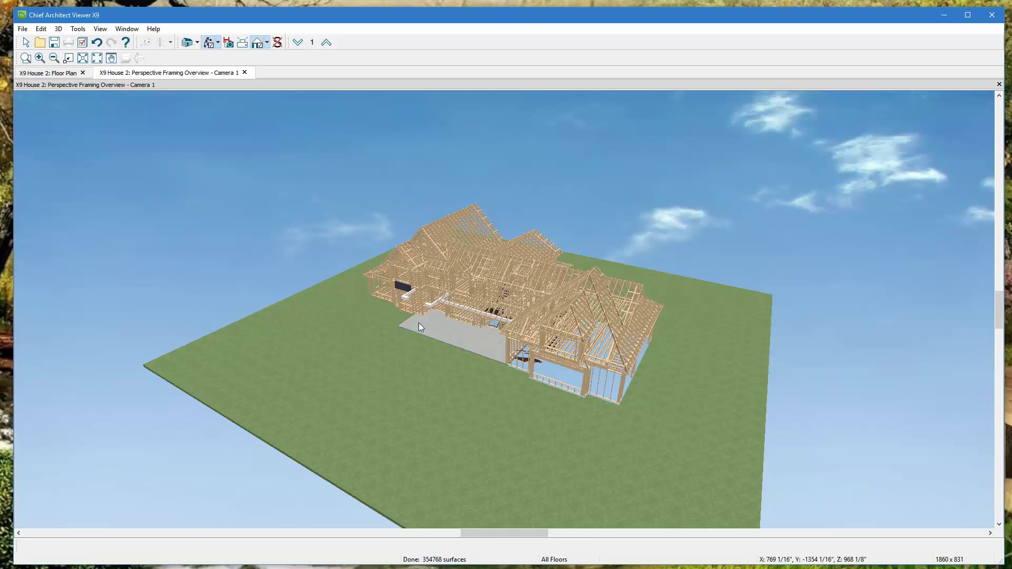
Orbit the framing overview to a side view and a rear three-quarter view, then close it
scroll(466, 308, up, 5)
drag(467, 308, 806, 258)
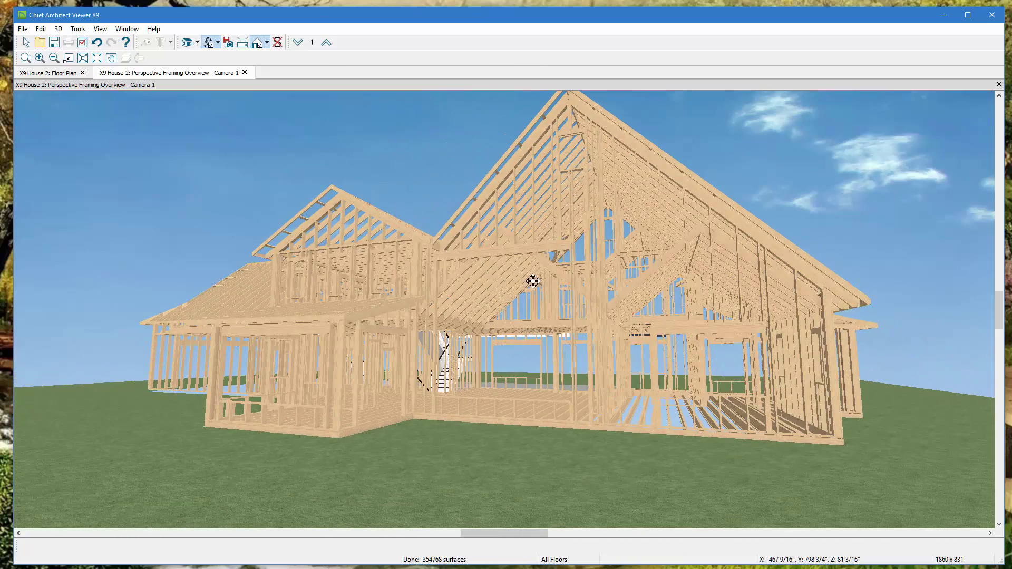
drag(642, 248, 222, 285)
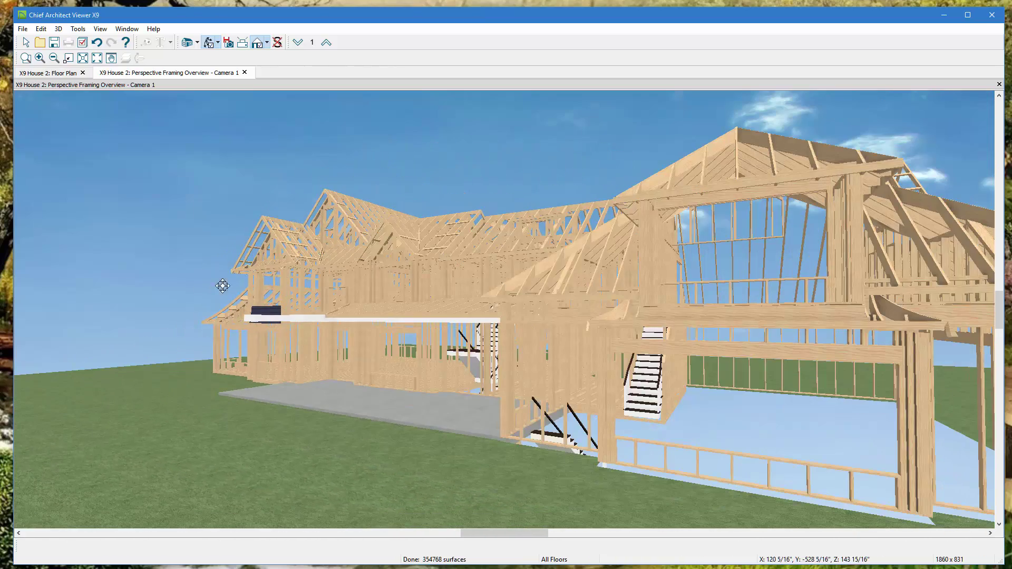
click(245, 73)
Draw a Cross Section/Elevation line below the house to generate a front elevation
click(198, 43)
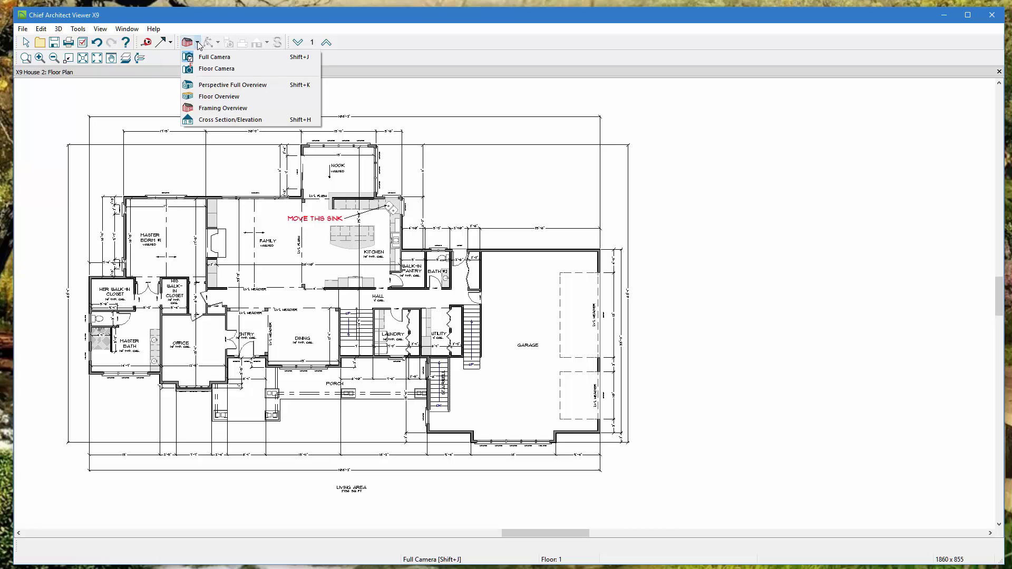
click(214, 119)
scroll(372, 217, down, 3)
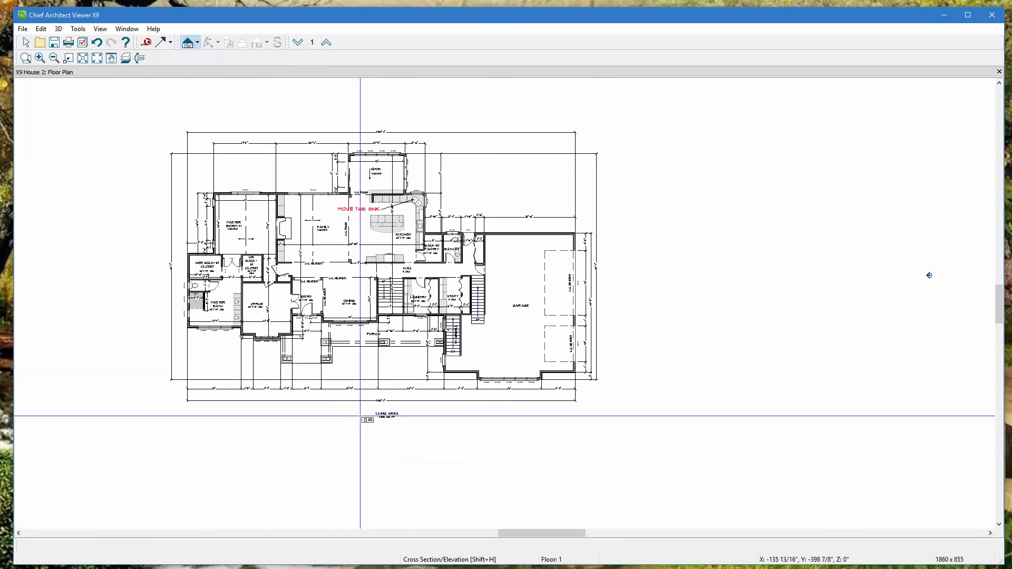
drag(385, 497, 387, 469)
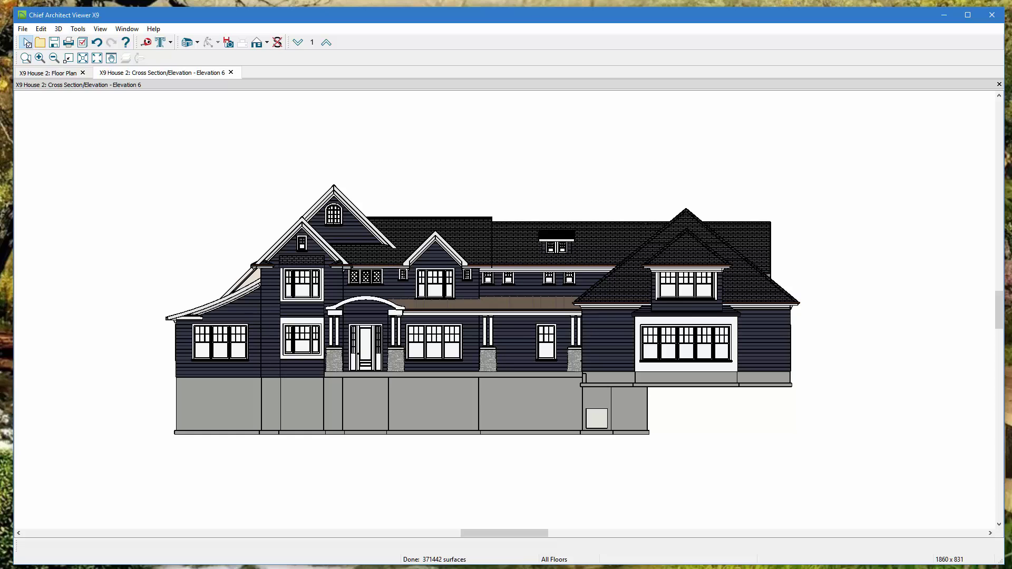
Zoom the elevation, close it, and zoom the plan back toward the kitchen sink
scroll(494, 357, up, 1)
scroll(495, 358, up, 3)
scroll(493, 358, down, 2)
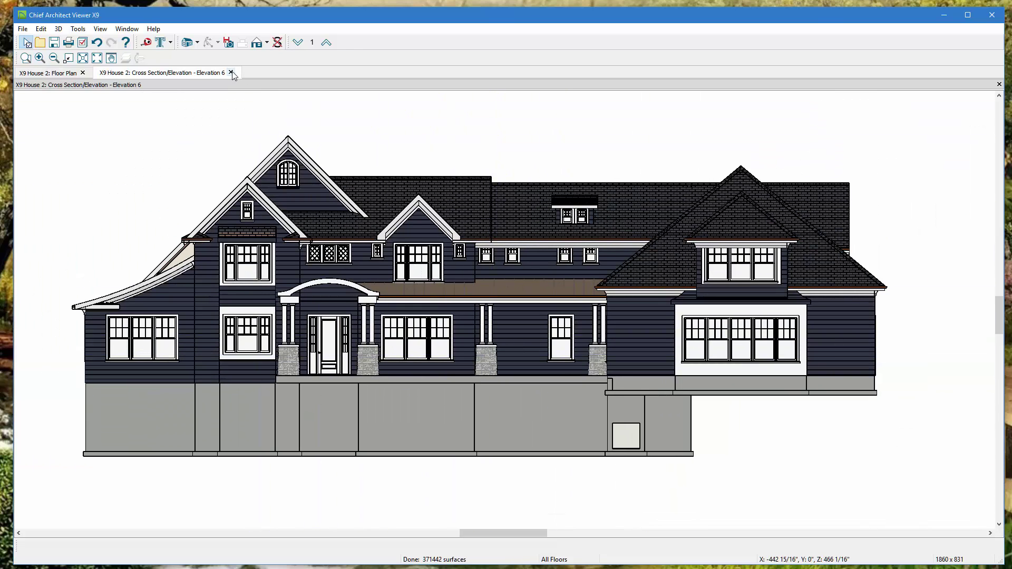
click(231, 72)
scroll(430, 212, up, 6)
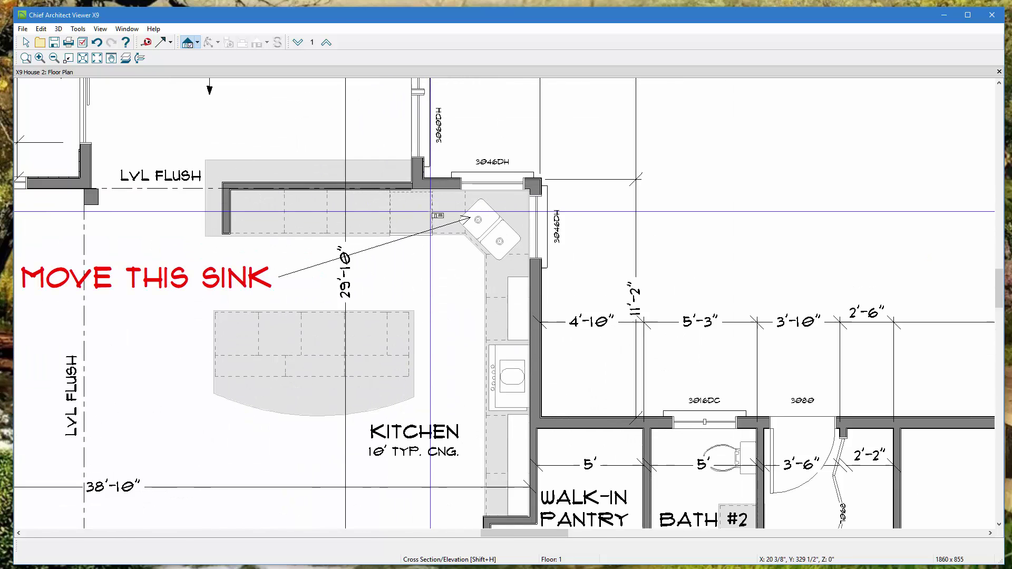
Cut a cross section through the kitchen, review it, and close it
scroll(431, 211, down, 4)
scroll(439, 309, up, 4)
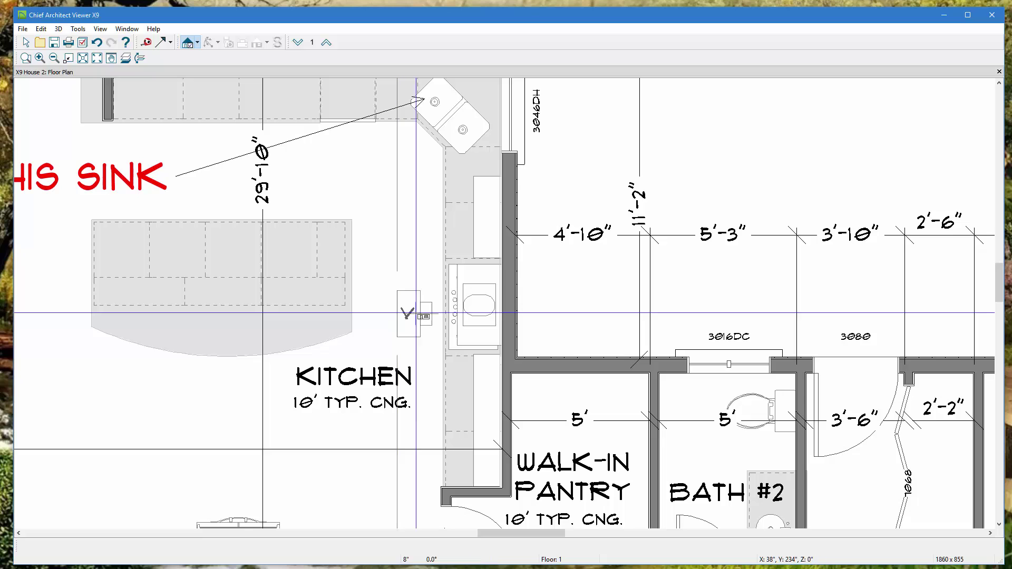
click(512, 318)
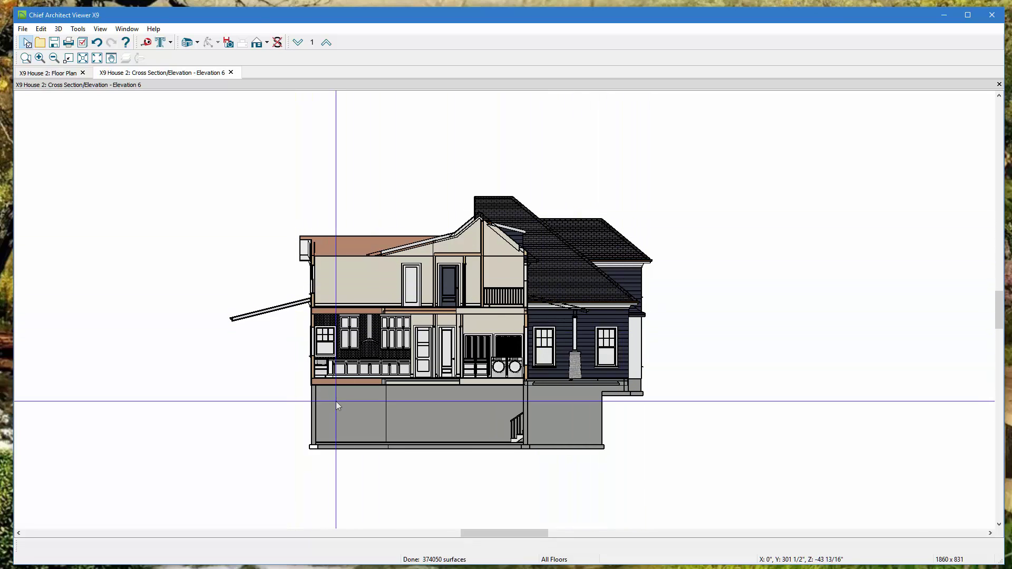
click(231, 72)
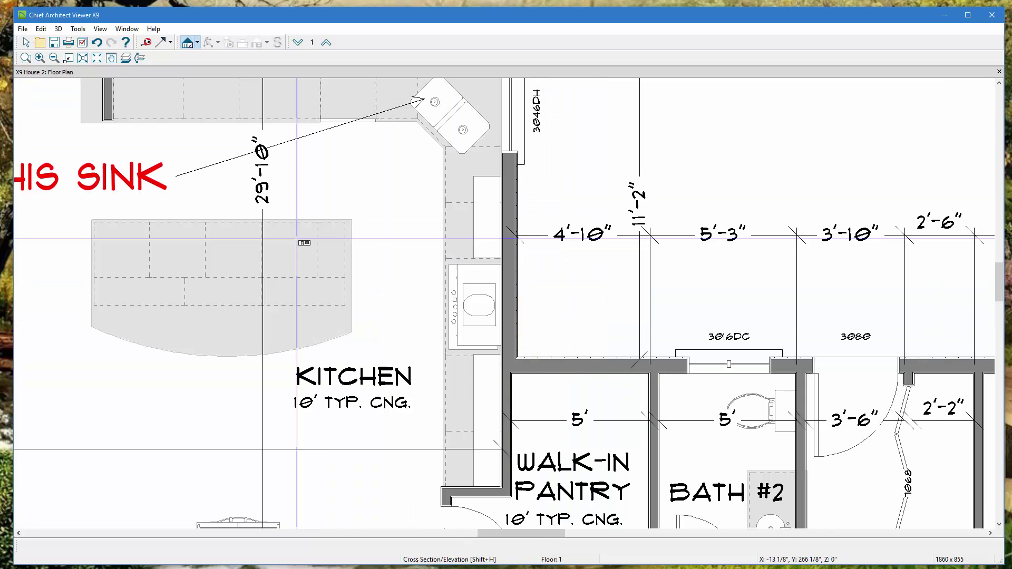
Cut a cross section through the stairwell, review it, and return to the plan
scroll(332, 271, down, 6)
scroll(511, 380, up, 4)
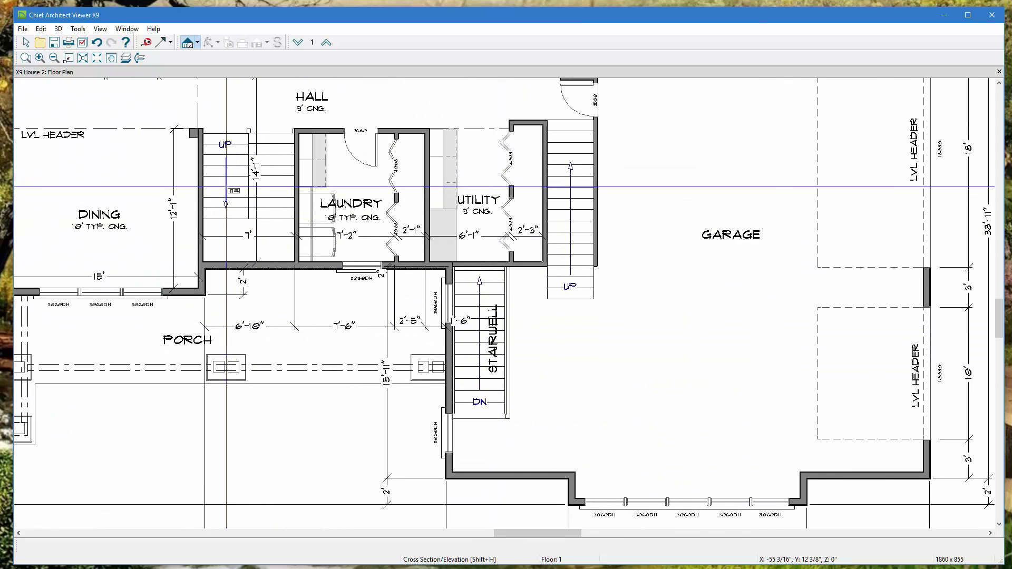
drag(226, 187, 276, 190)
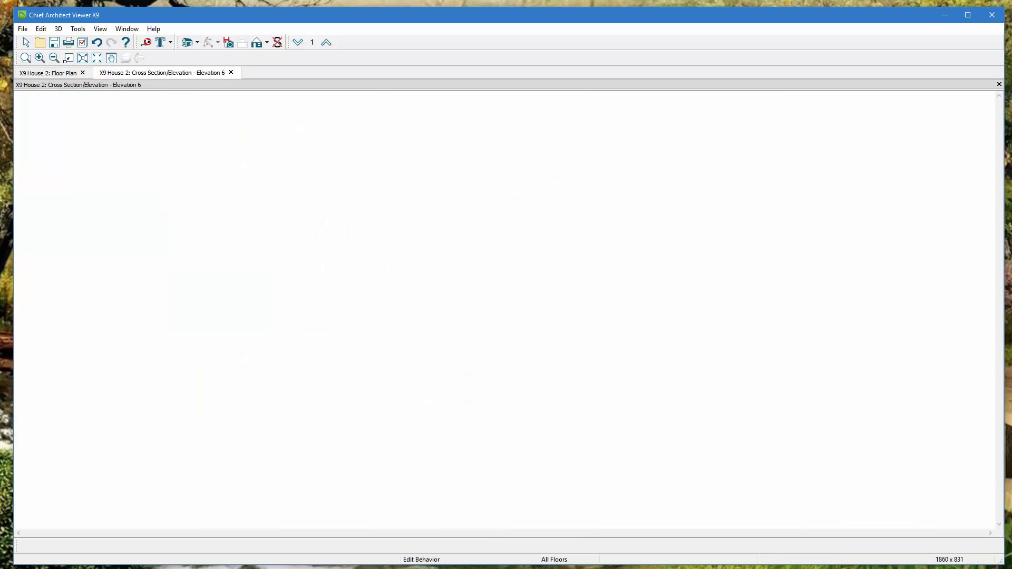
scroll(464, 422, up, 4)
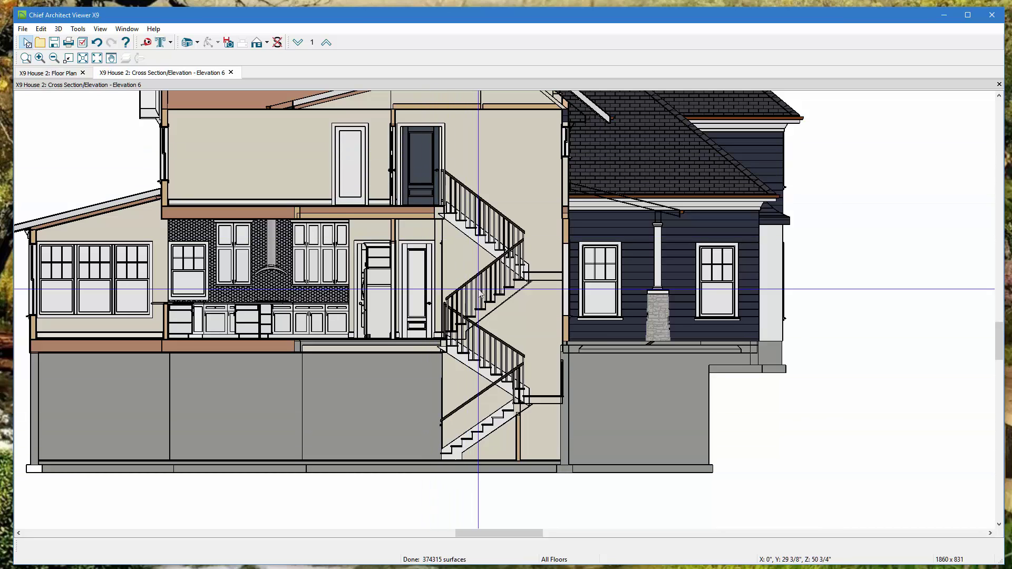
click(231, 72)
scroll(962, 328, down, 5)
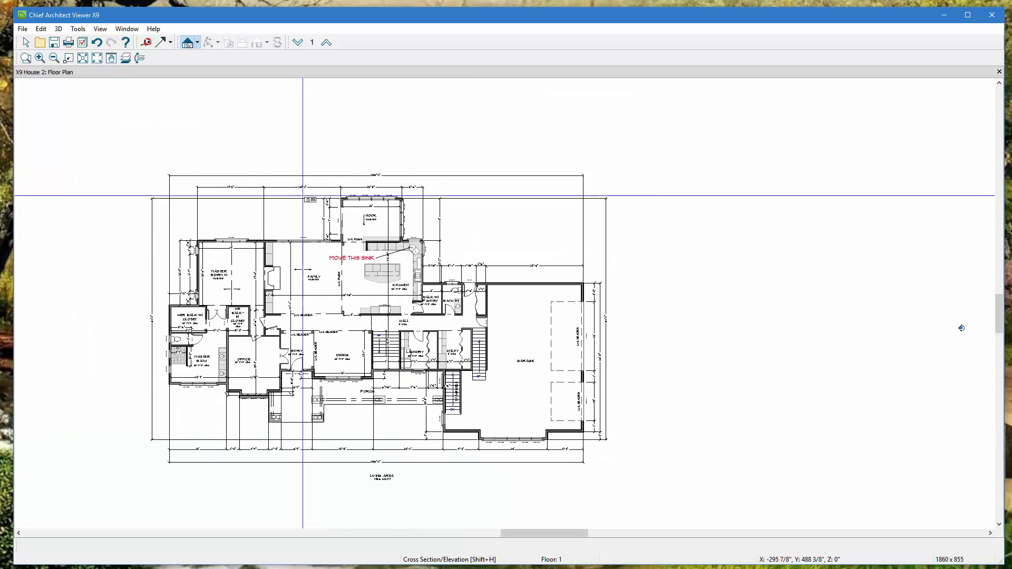
Step from floor 2 down to floor 1 and the basement, then back up to floor 2
scroll(333, 227, up, 1)
scroll(325, 53, up, 2)
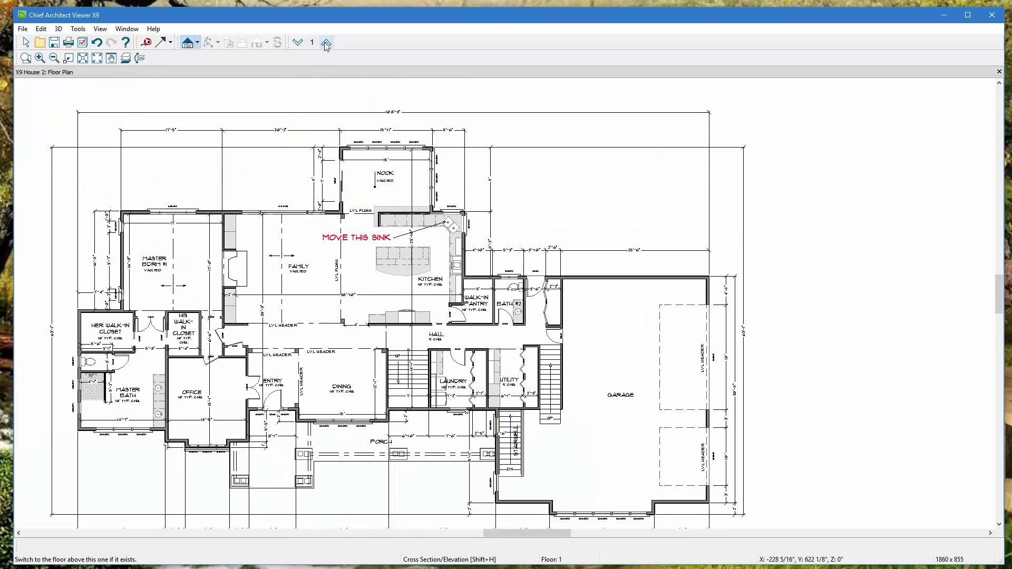
click(326, 44)
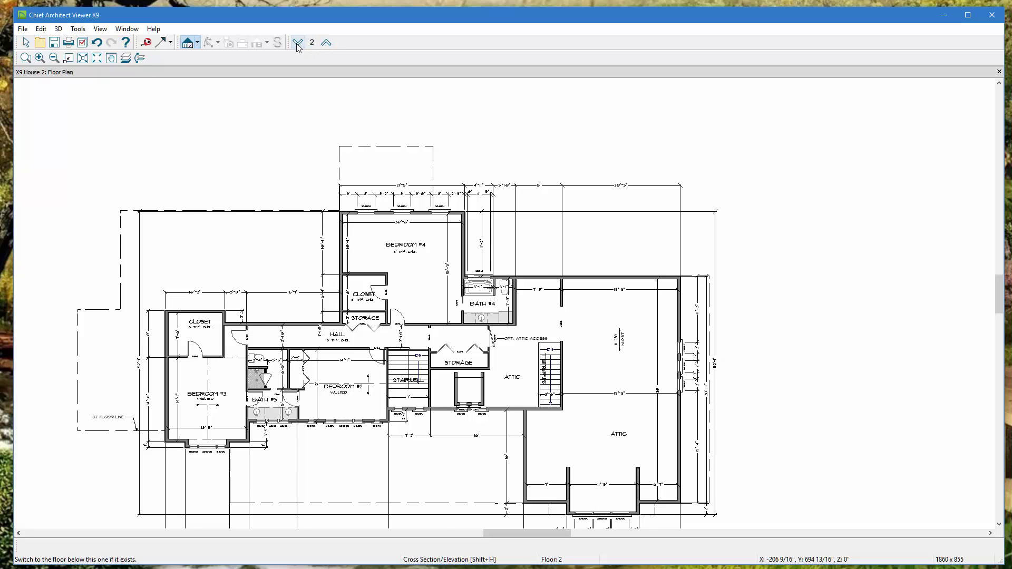
click(298, 44)
click(298, 45)
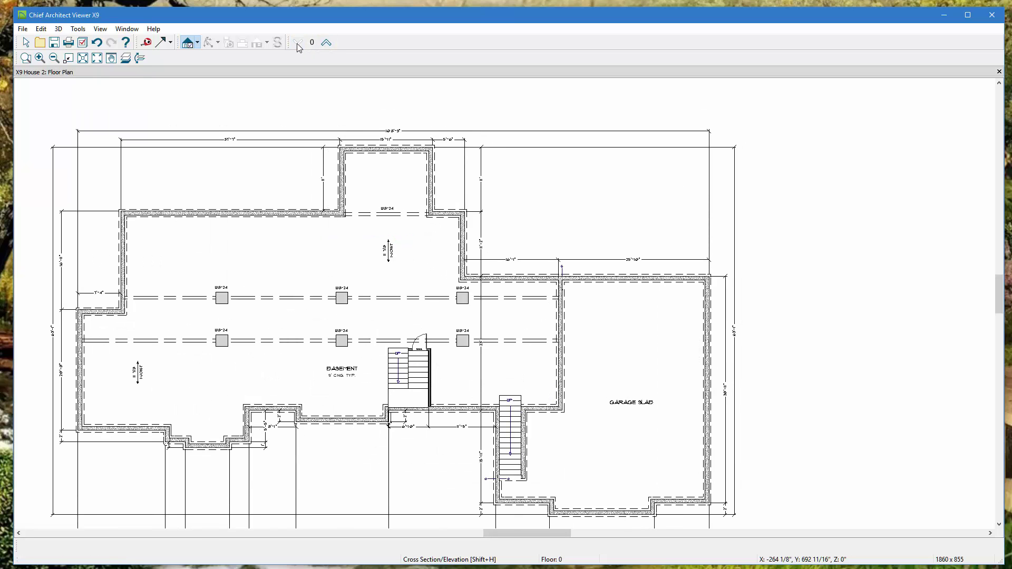
click(327, 45)
click(327, 44)
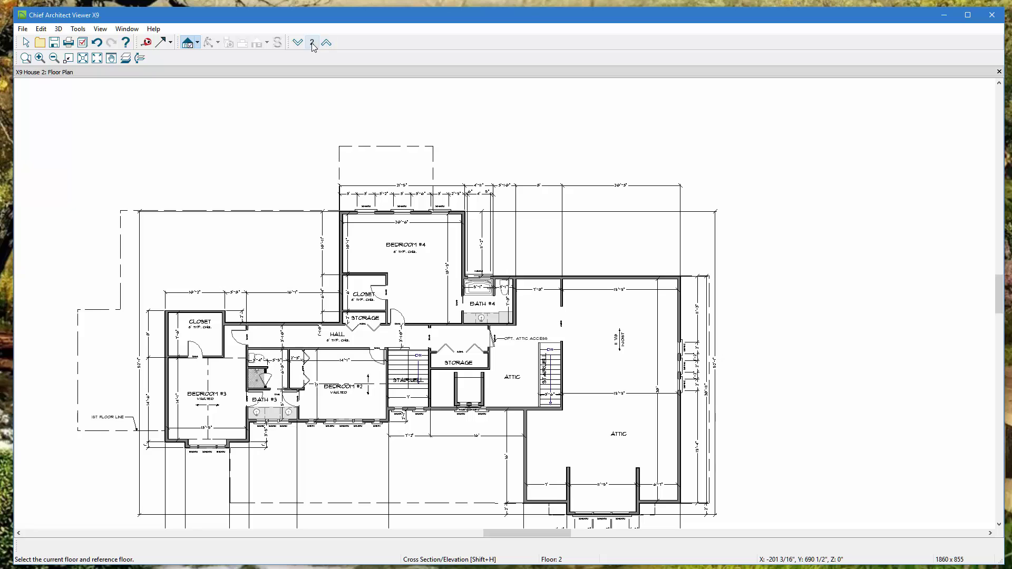
click(197, 44)
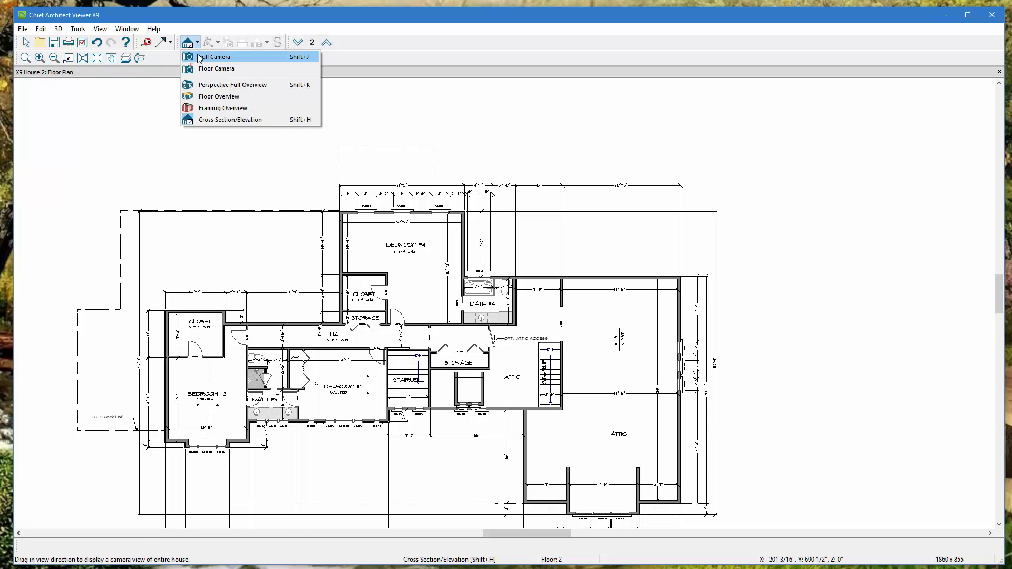
Place a Full Camera by the attic stairwell, look toward the landing, walk through the door, then close it
click(216, 59)
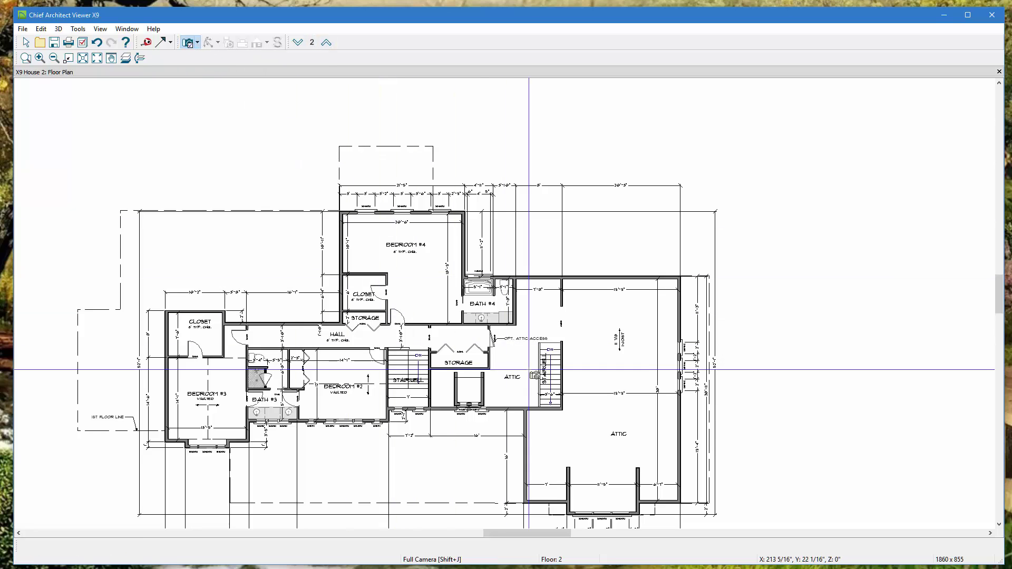
scroll(548, 367, up, 3)
scroll(532, 366, up, 2)
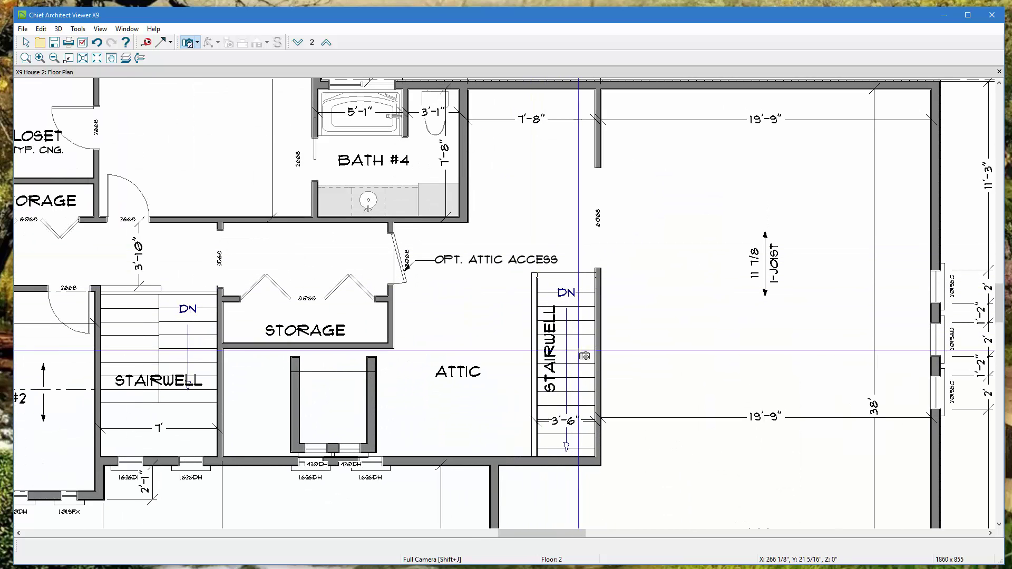
drag(572, 270, 566, 250)
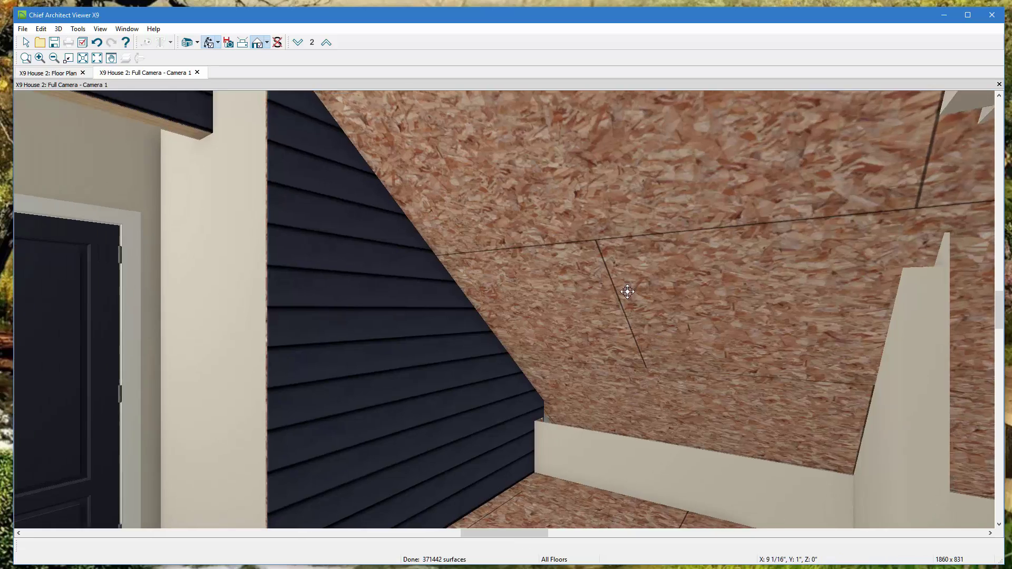
drag(625, 294, 436, 274)
drag(490, 335, 463, 323)
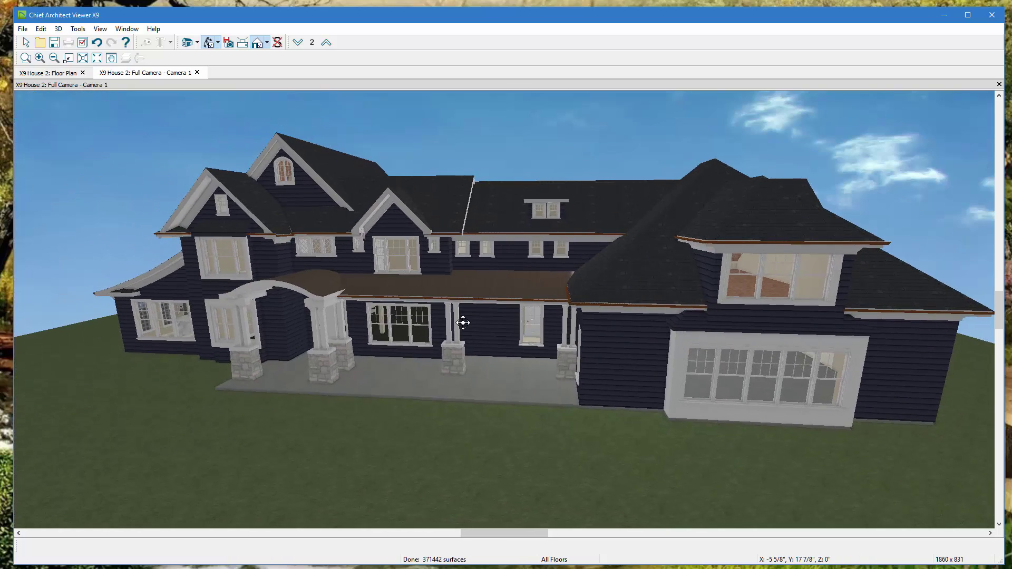
click(198, 73)
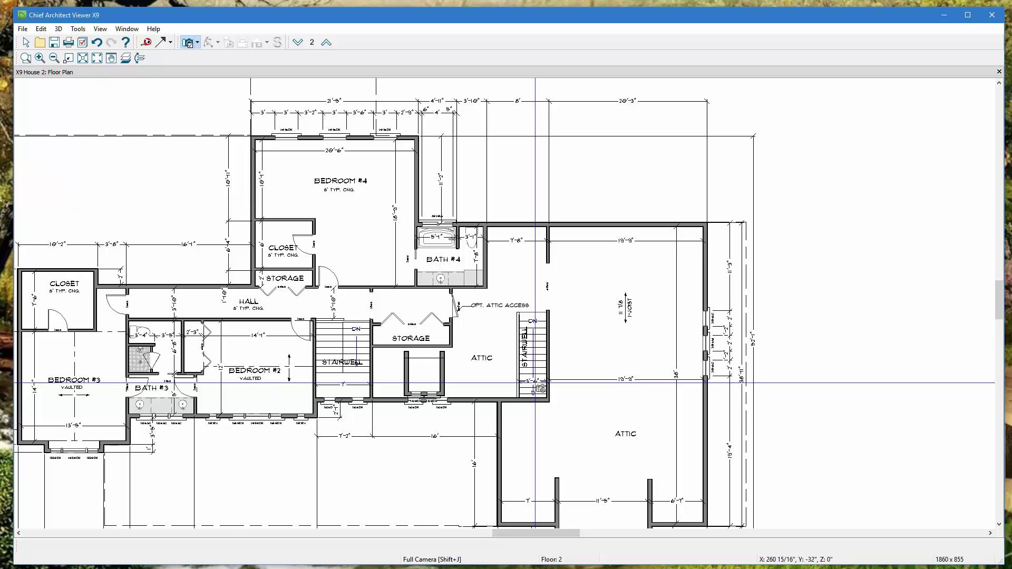
Place a camera in Bath #4 aimed across the room, then close its view
scroll(454, 264, up, 5)
drag(557, 195, 402, 136)
click(198, 74)
scroll(646, 208, down, 5)
scroll(646, 209, down, 1)
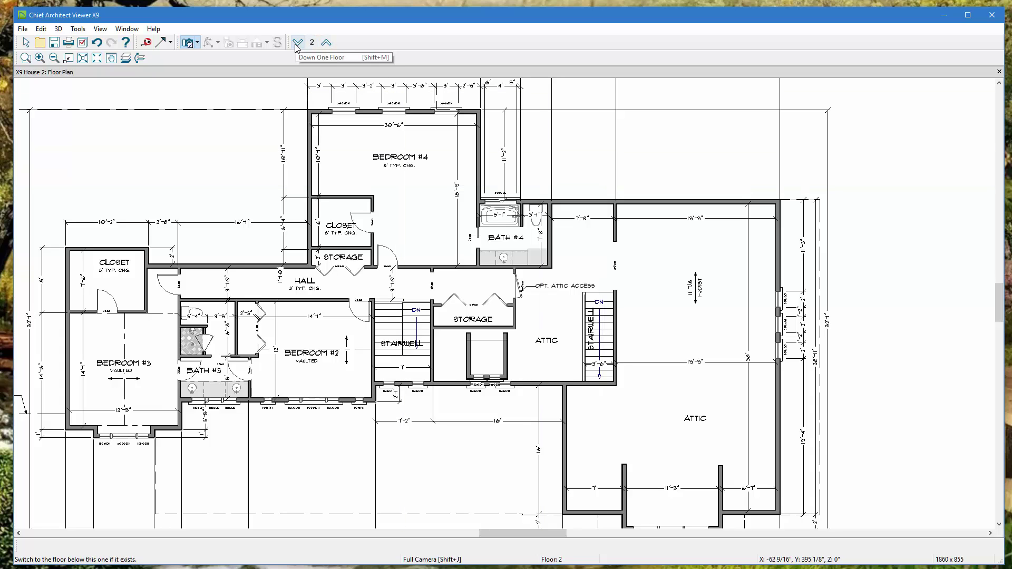
Box-zoom on Bath #3, zoom in, zoom out three steps, and undo the zoom
click(26, 58)
drag(230, 286, 341, 393)
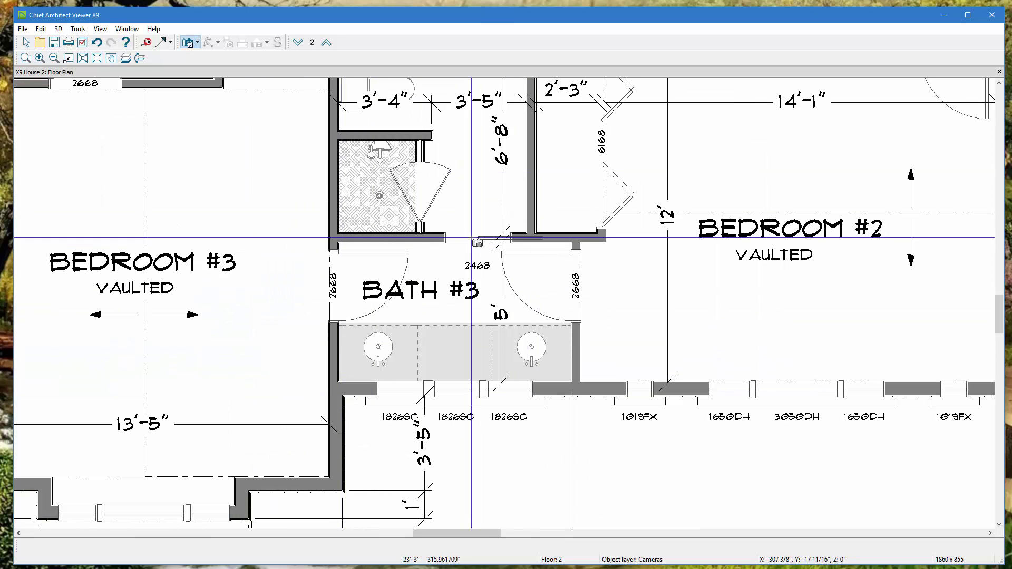
click(40, 59)
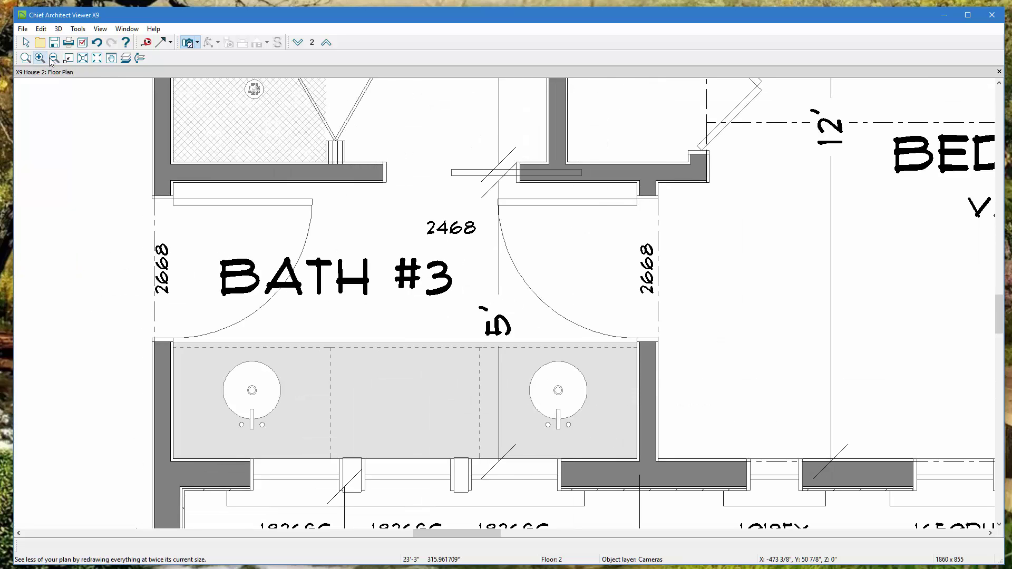
click(54, 59)
click(54, 59)
click(55, 59)
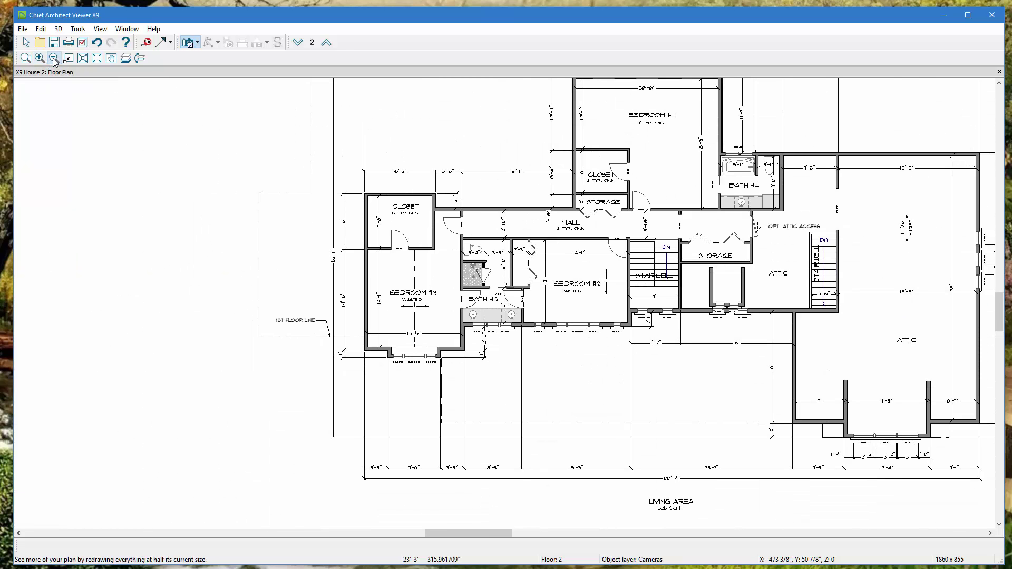
click(69, 58)
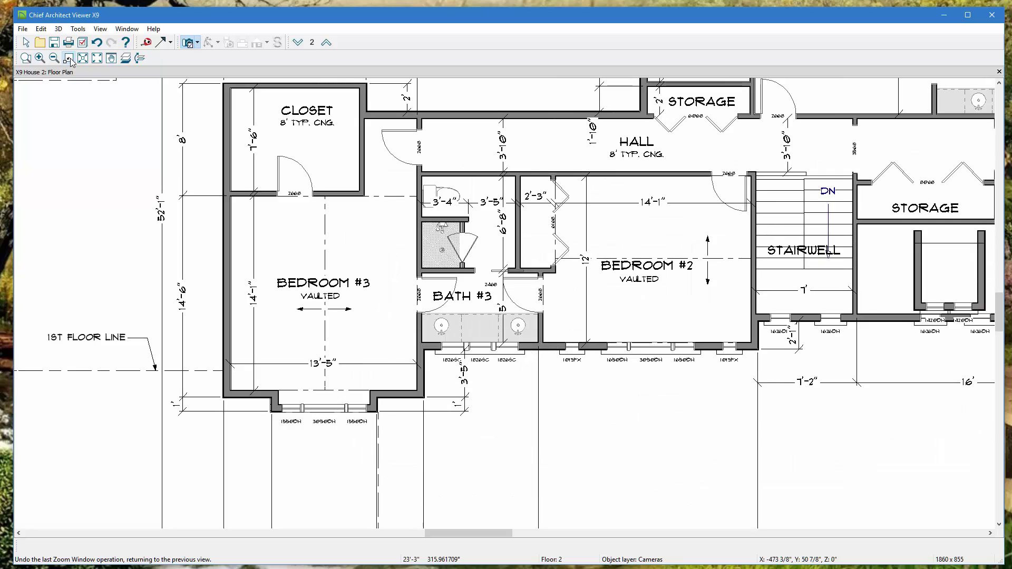
Fit the whole second-floor plan to the window, including camera markers
click(85, 59)
click(98, 61)
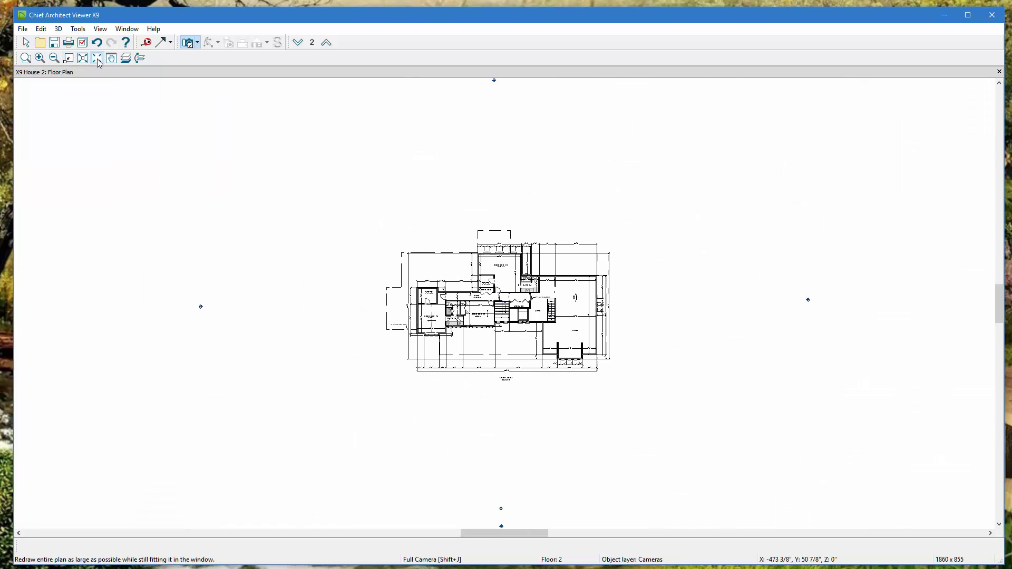
click(83, 60)
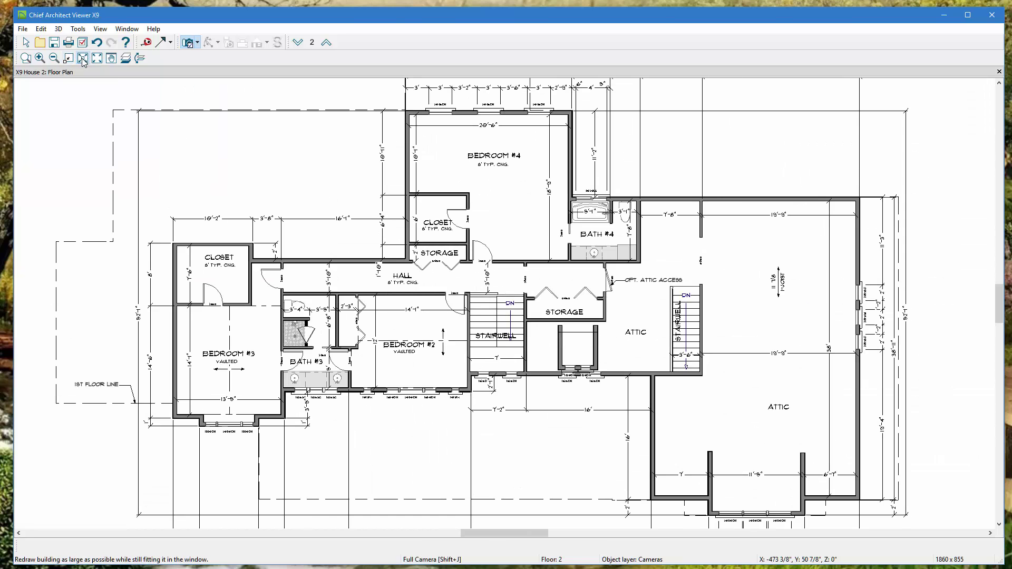
Turn on Reference Floor Display (F9), zoom around the overlay, and return to Select Objects
click(126, 59)
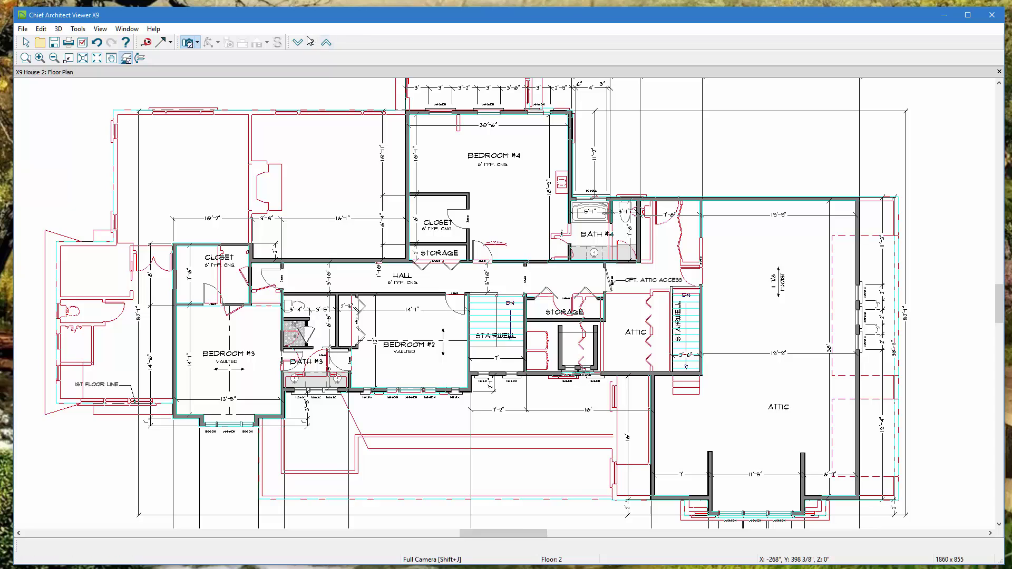
scroll(545, 298, up, 5)
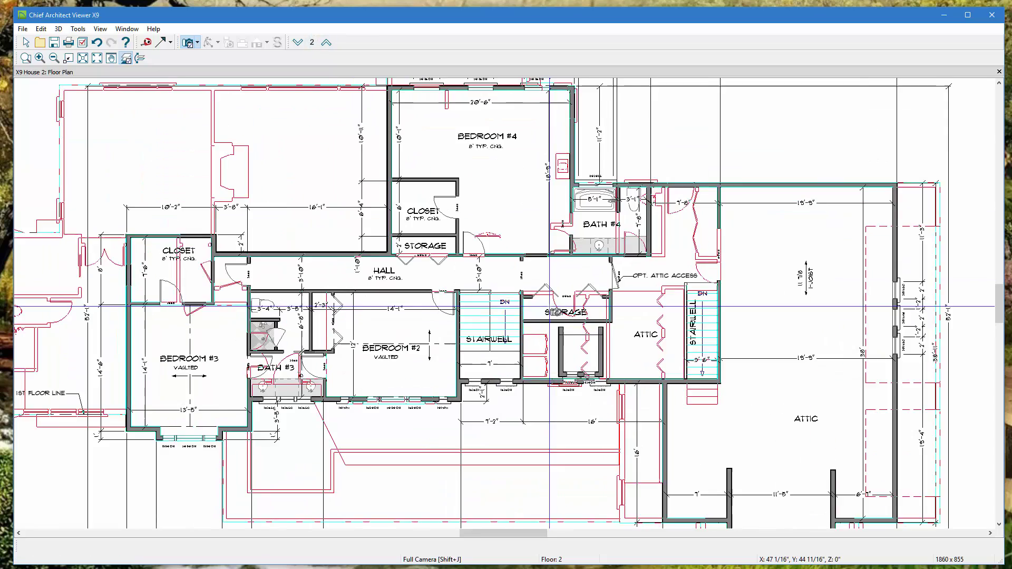
scroll(545, 299, up, 2)
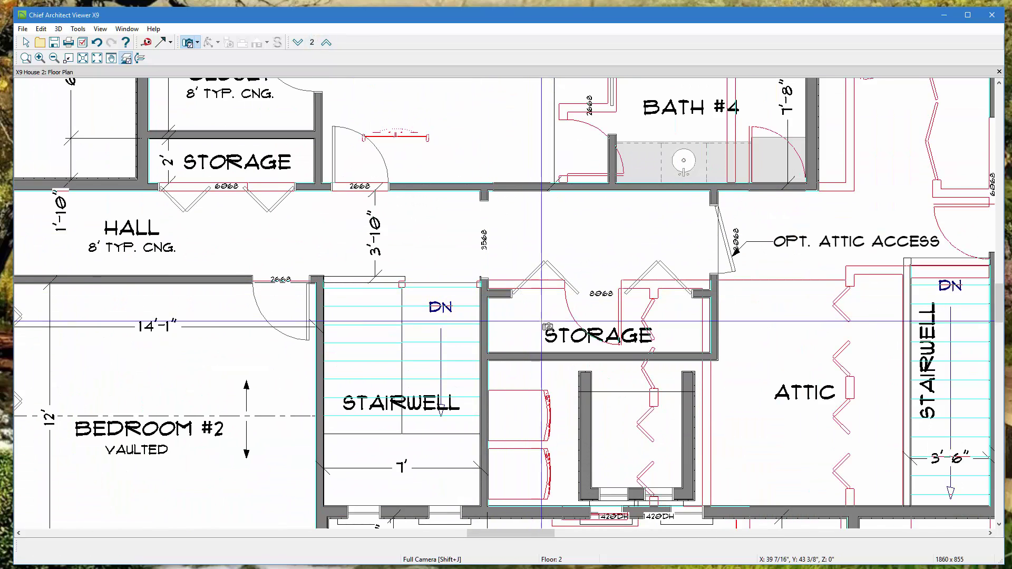
scroll(548, 306, down, 3)
scroll(338, 194, up, 2)
scroll(388, 214, down, 2)
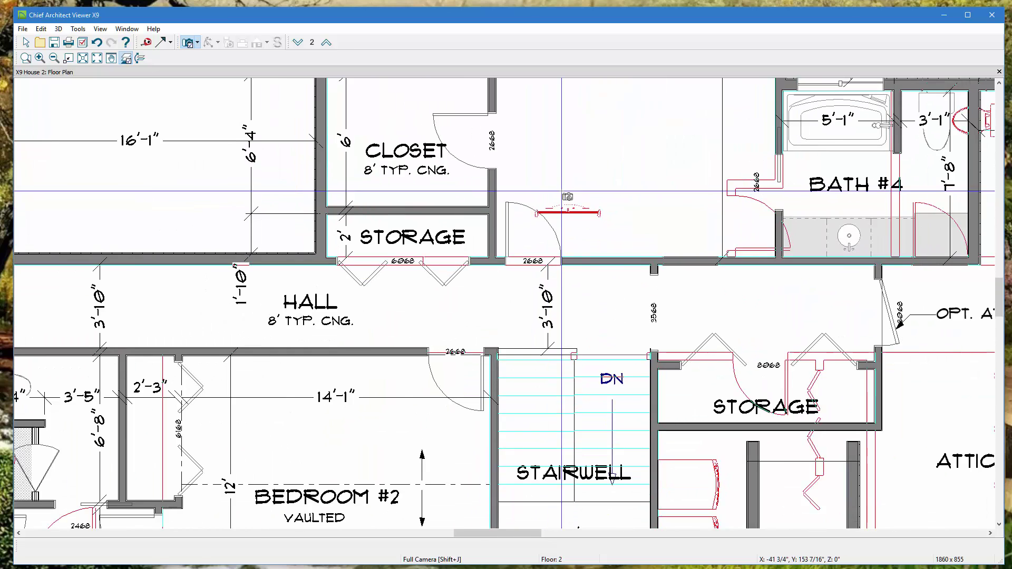
key(space)
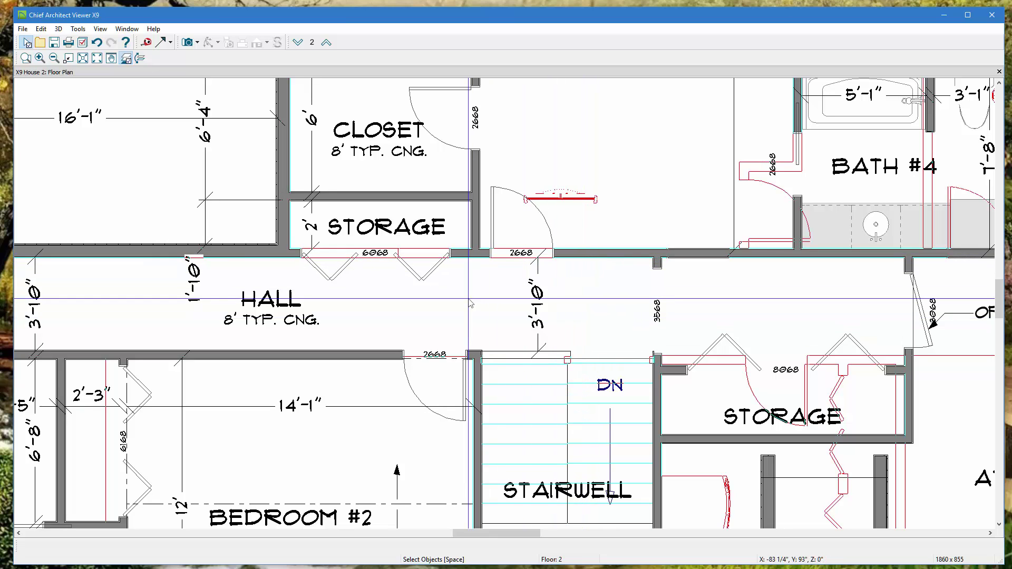
scroll(464, 275, down, 2)
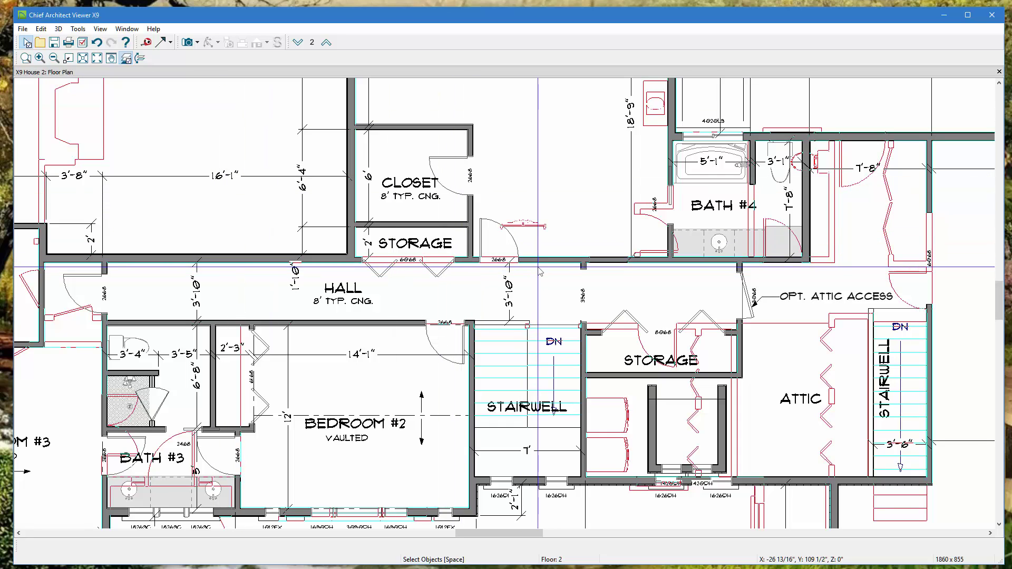
scroll(540, 270, down, 3)
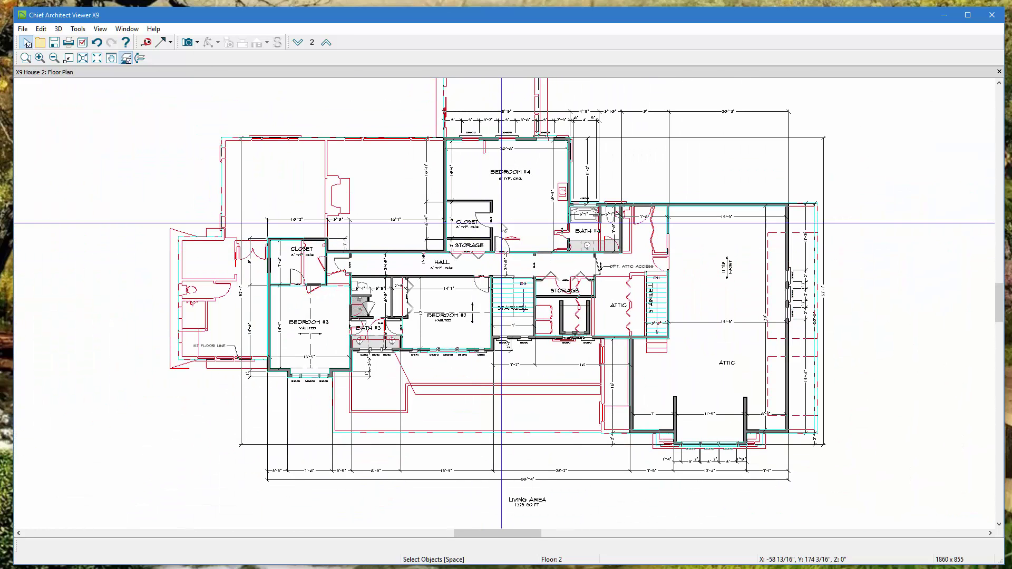
scroll(455, 160, up, 1)
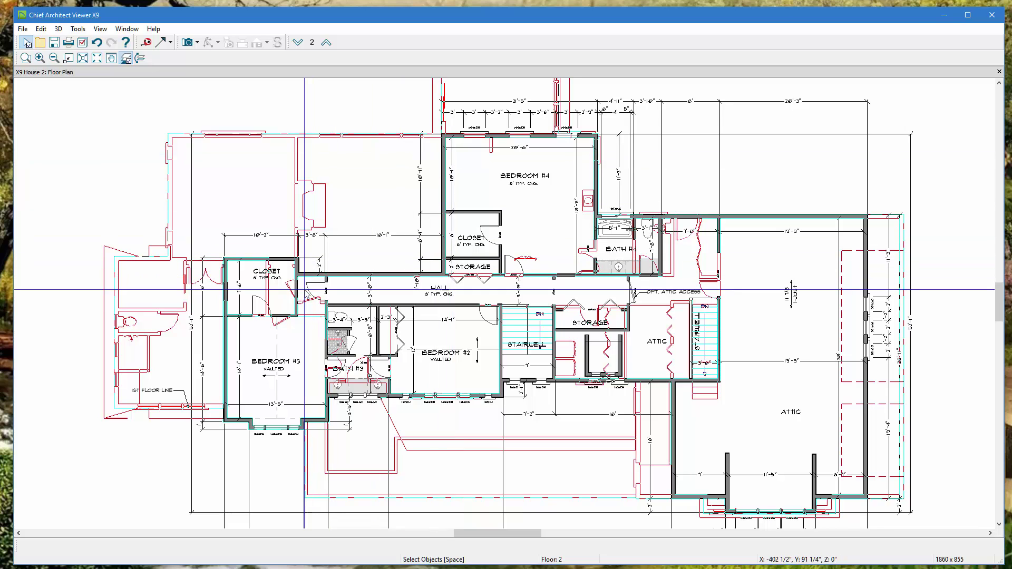